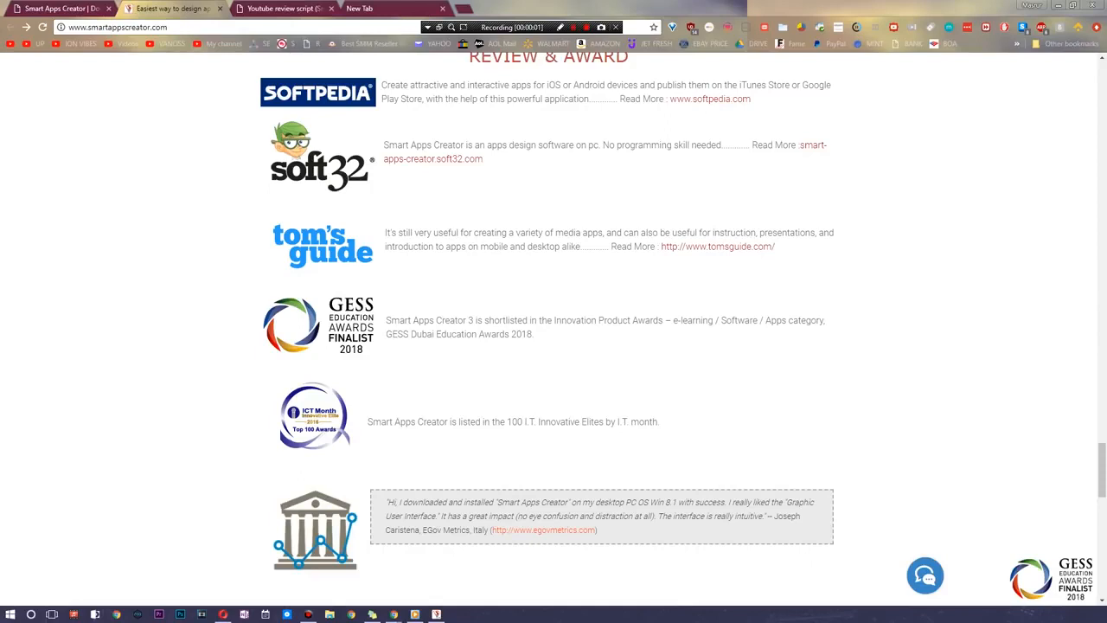
- Look through the Smart Apps Creator website's feature overview, including programming-free design, output formats, animation, real-time testing and photo templates
scroll(554, 328, "up", 20)
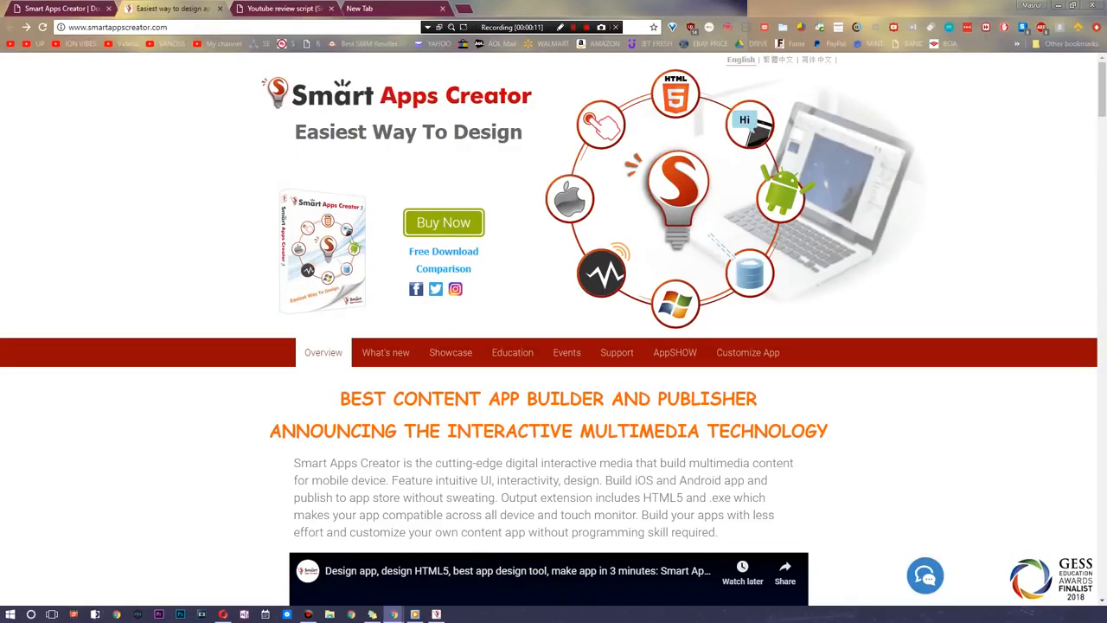
scroll(553, 329, "down", 10)
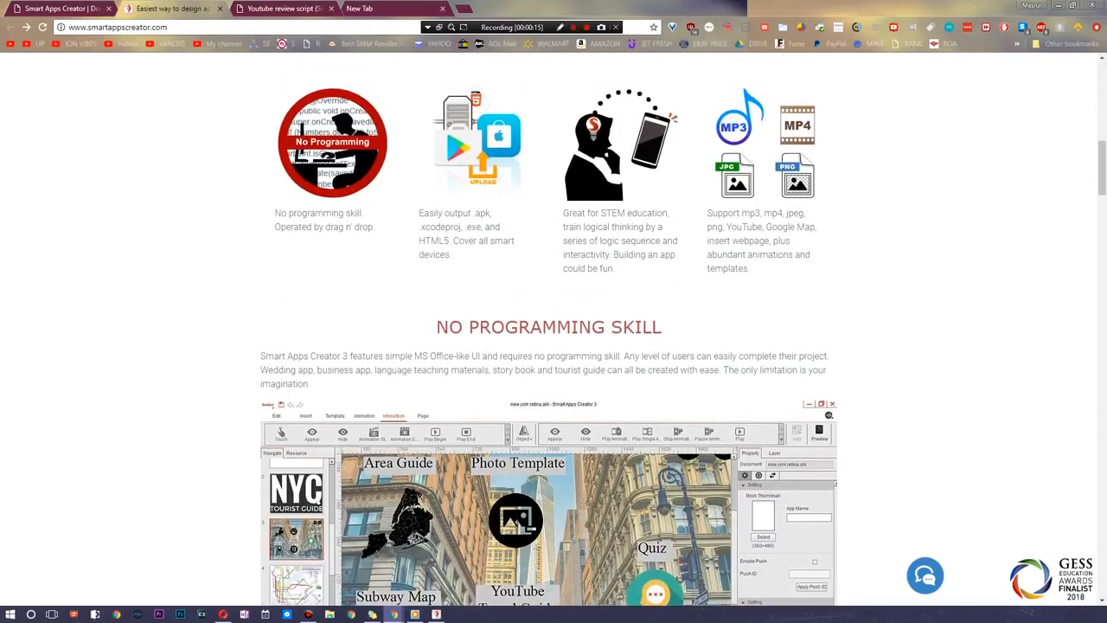
left_click_drag(275, 213, 275, 250)
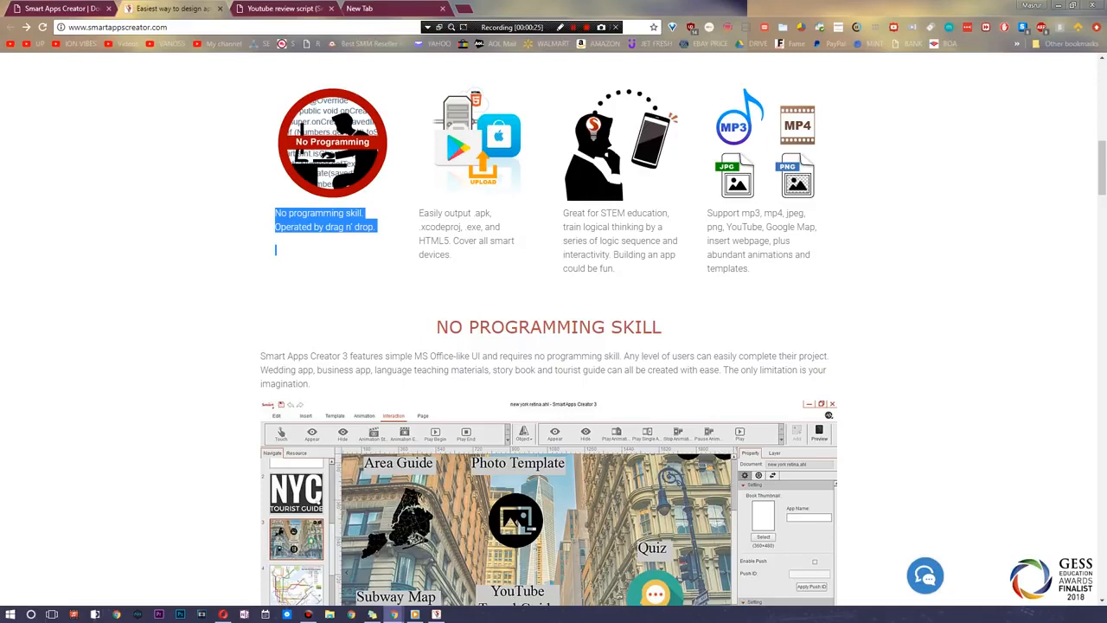
left_click(422, 239)
triple_click(431, 241)
left_click(434, 241)
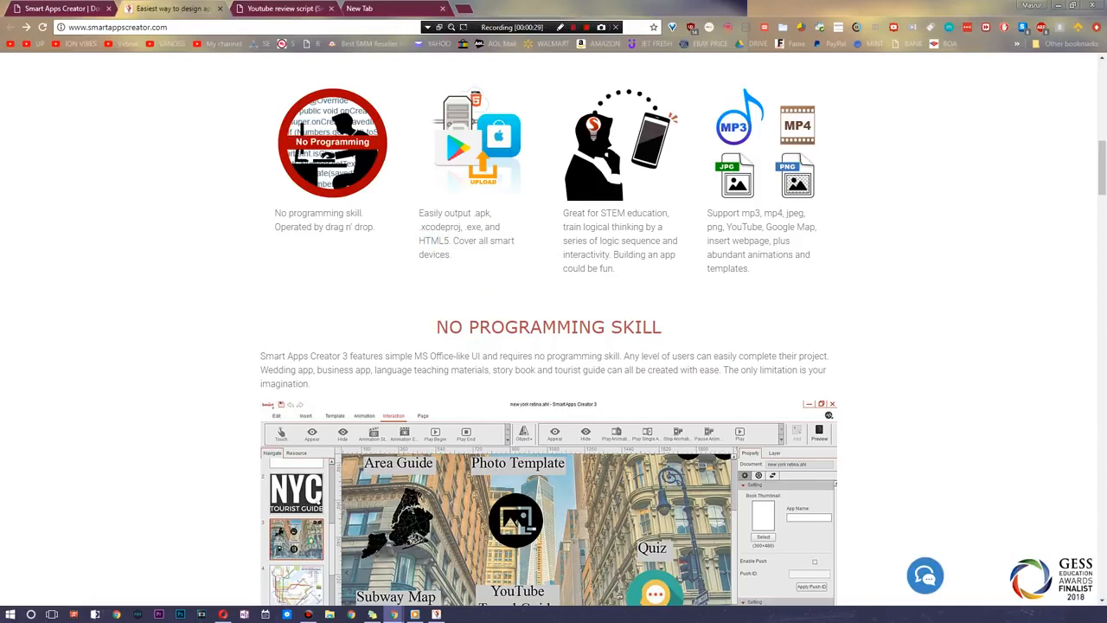
scroll(548, 337, "down", 1)
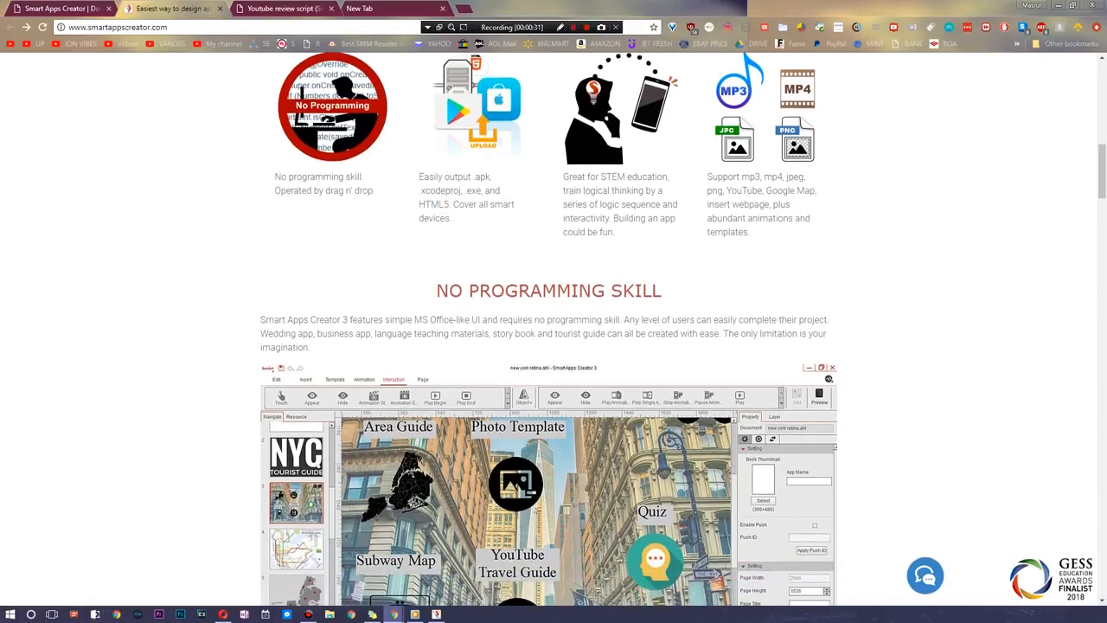
scroll(549, 337, "down", 3)
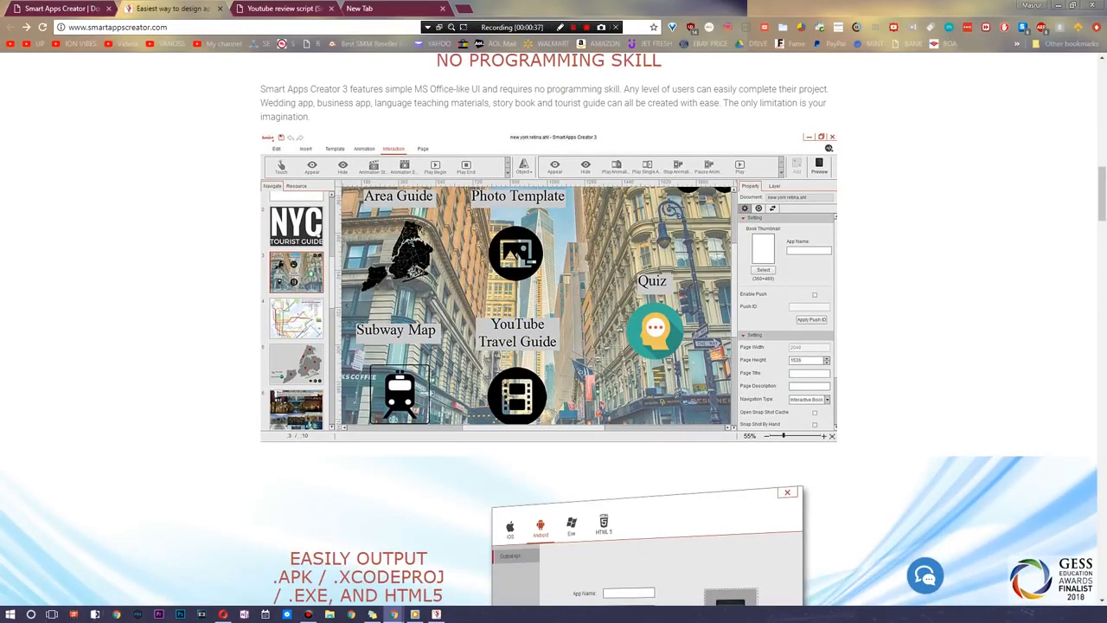
scroll(549, 337, "down", 15)
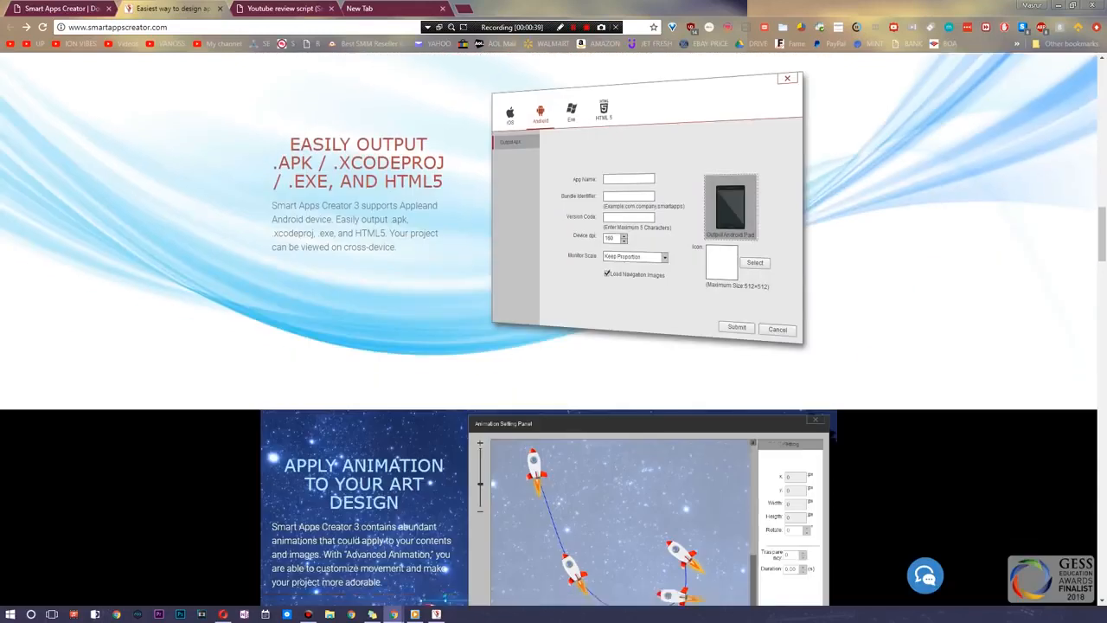
scroll(549, 337, "down", 5)
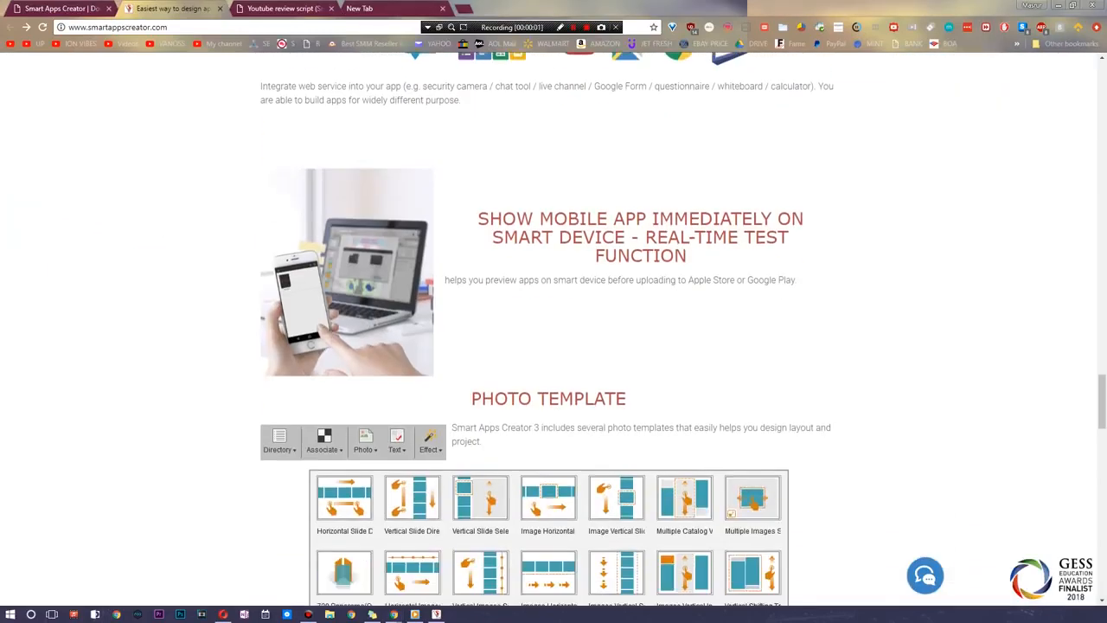
scroll(548, 337, "down", 6)
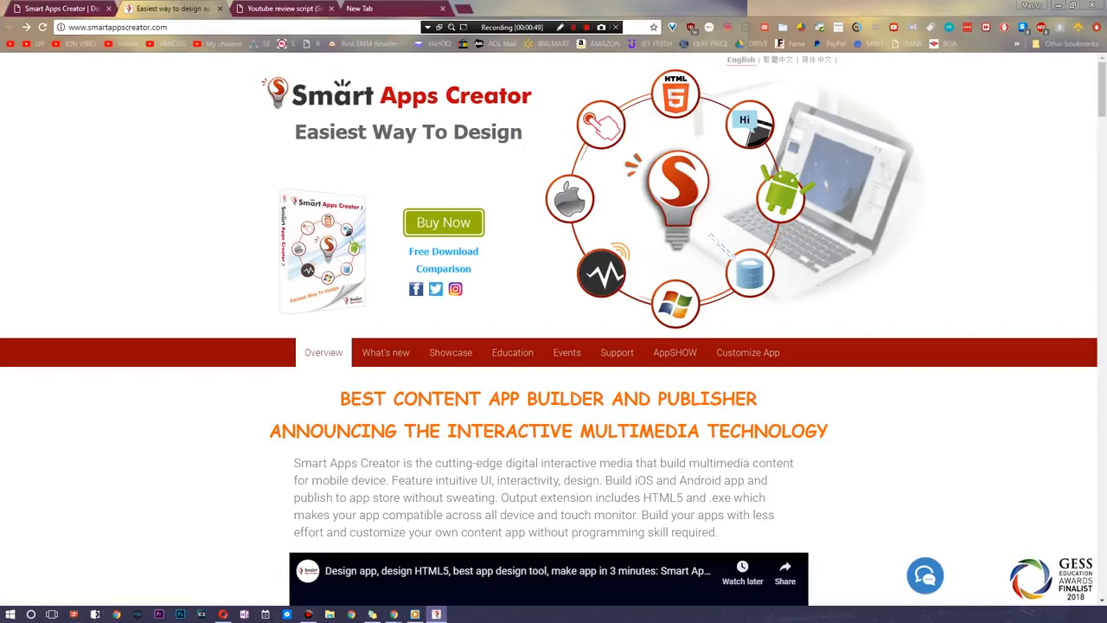
- Switch to Smart Apps Creator 3 and maximize its window
left_click_drag(2, 34, 449, 8)
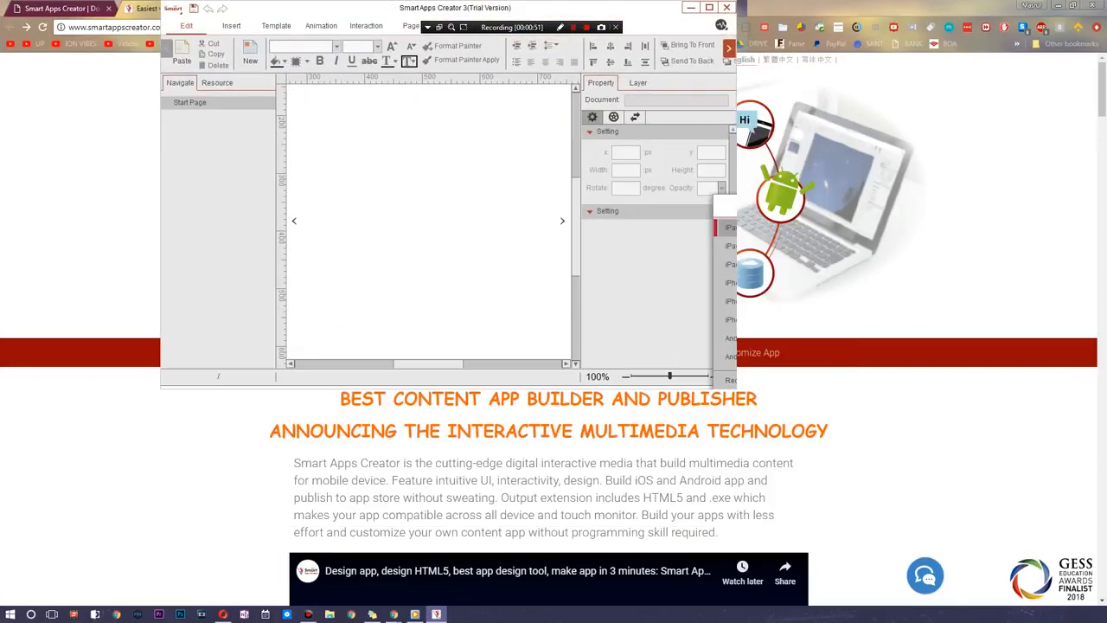
left_click(711, 7)
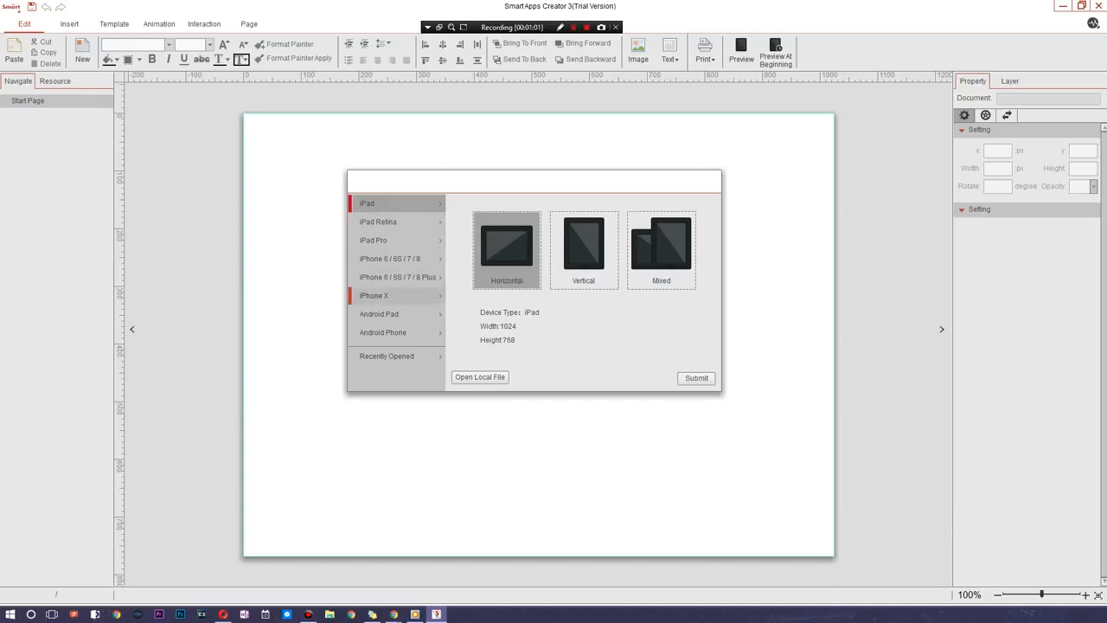
left_click(405, 296)
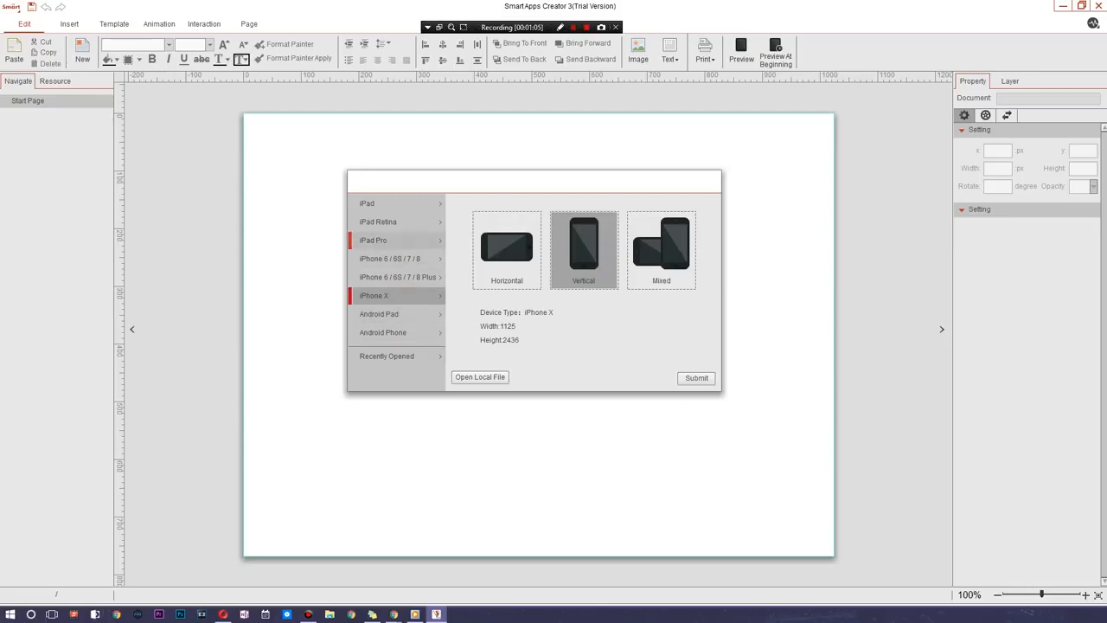
left_click(418, 240)
left_click(411, 259)
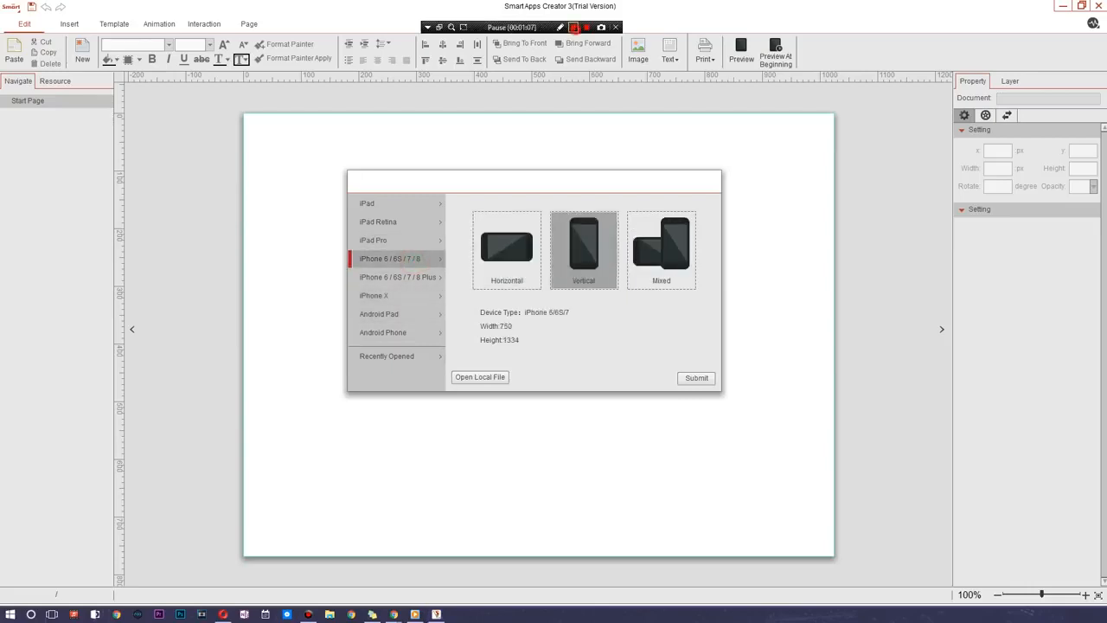
- Create a new vertical Android Phone project with a width of 1080 and a height of 1920
left_click(405, 334)
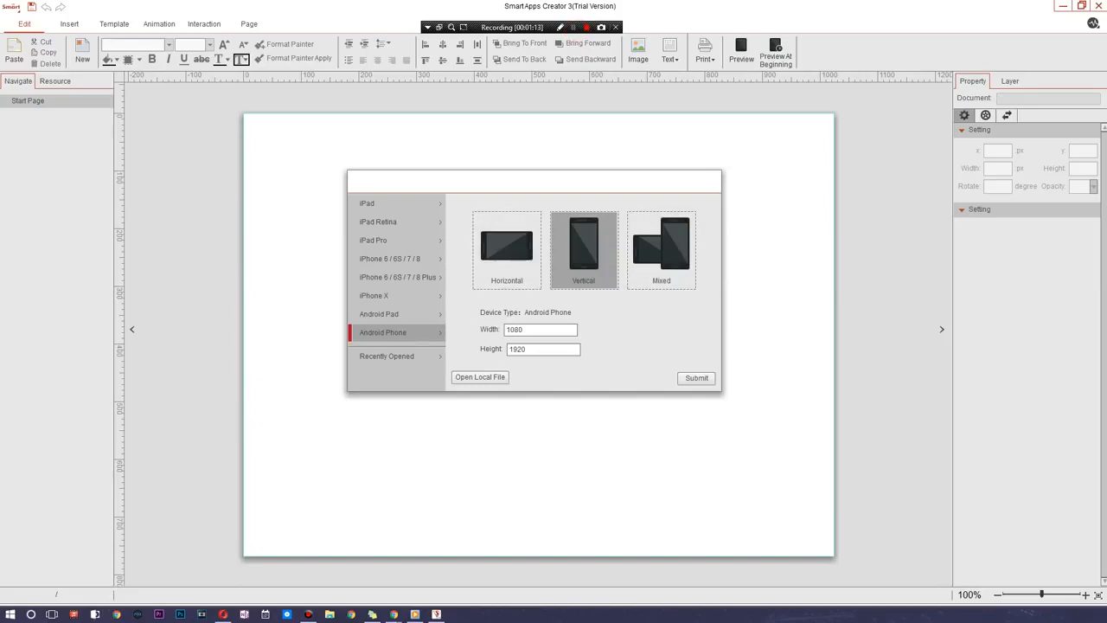
double_click(526, 330)
double_click(531, 348)
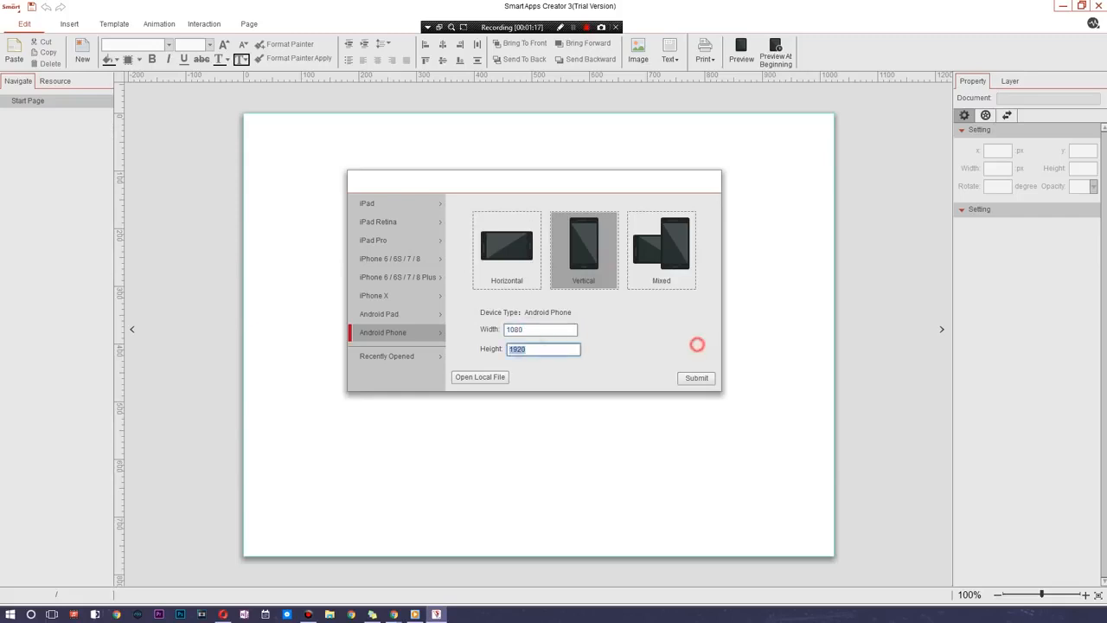
left_click(696, 378)
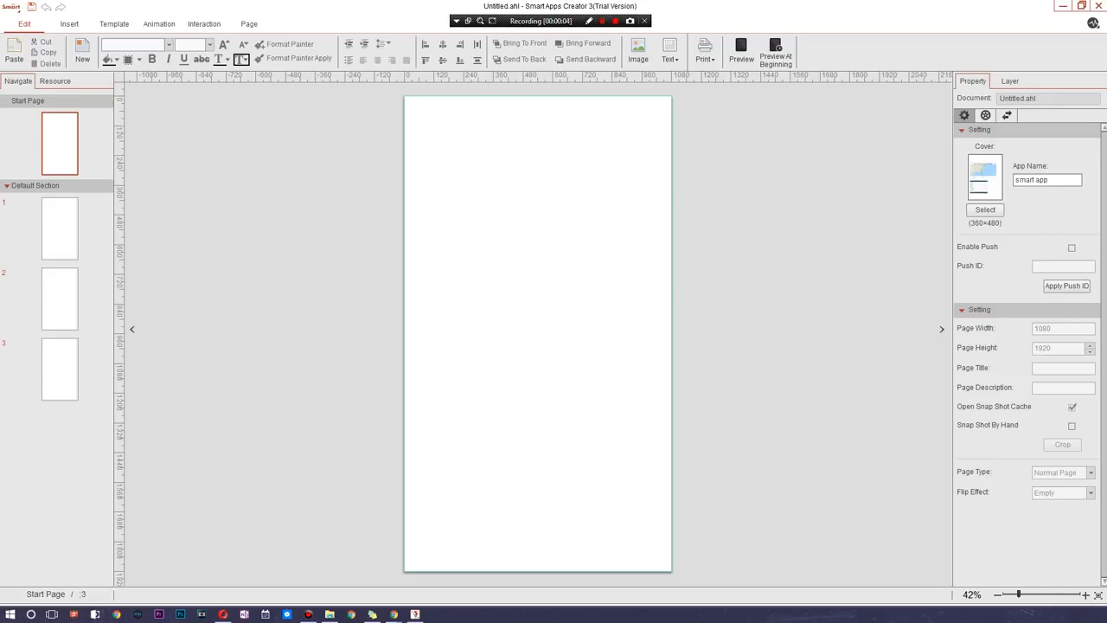
- Examine the Insert, Template, Animation, Interaction and Page tool sets and the project's start page and default section pages
left_click(69, 23)
left_click(114, 23)
left_click(158, 24)
left_click(204, 24)
left_click(249, 23)
left_click(25, 24)
left_click(43, 210)
left_click(59, 291)
left_click(60, 364)
left_click(71, 218)
left_click(69, 302)
left_click(62, 153)
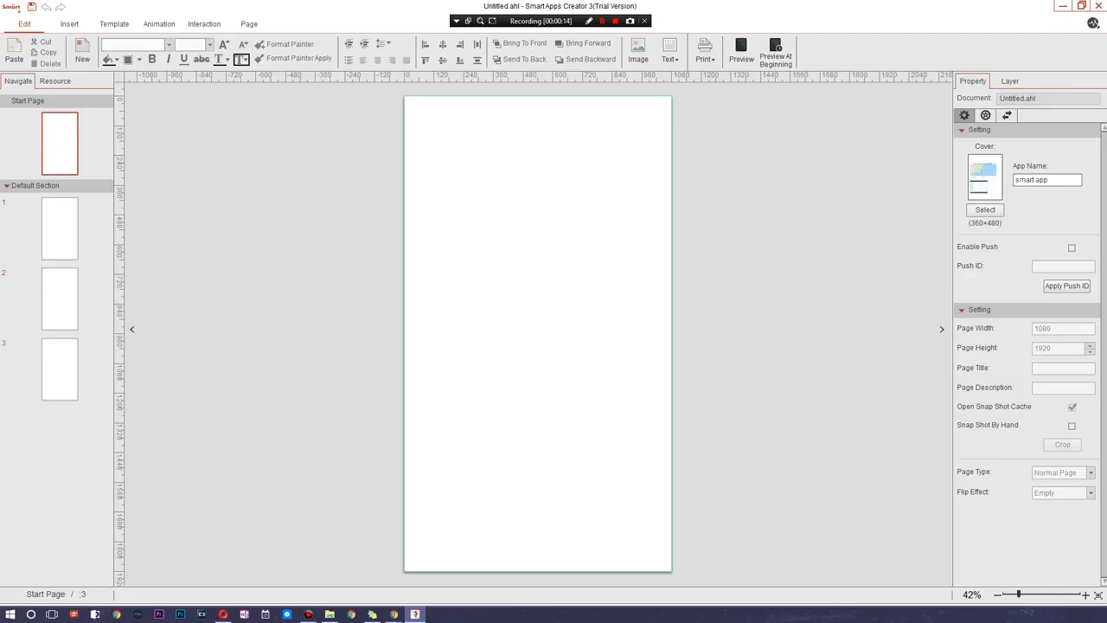
- Review the document's property sections and the App Name setting
left_click(986, 115)
left_click(1007, 115)
left_click(985, 115)
left_click(965, 115)
left_click(1065, 181)
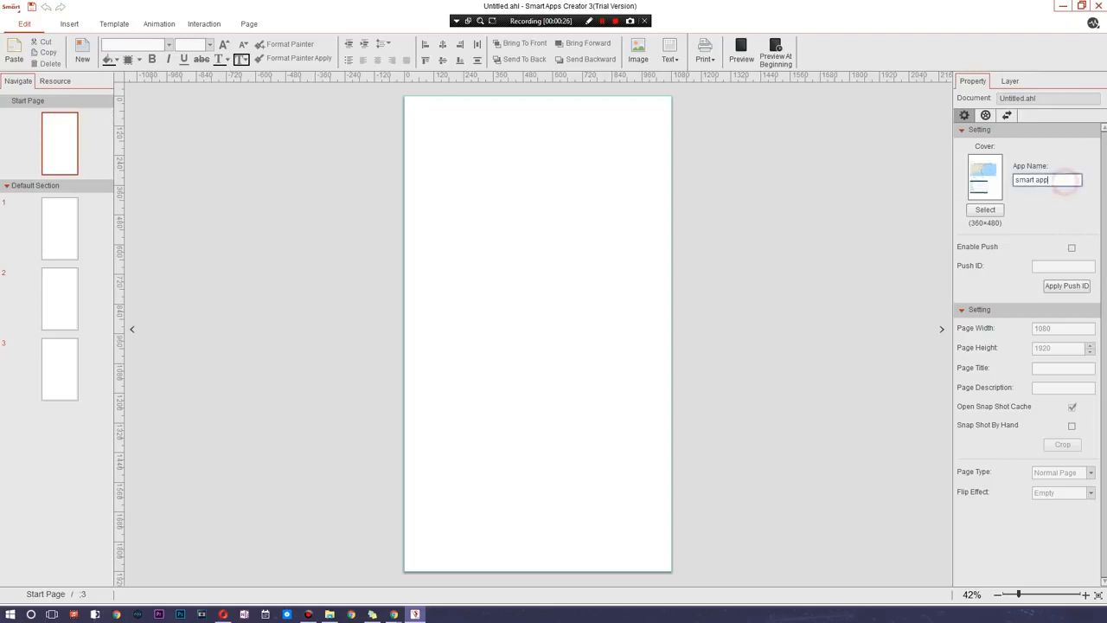
left_click(1078, 181)
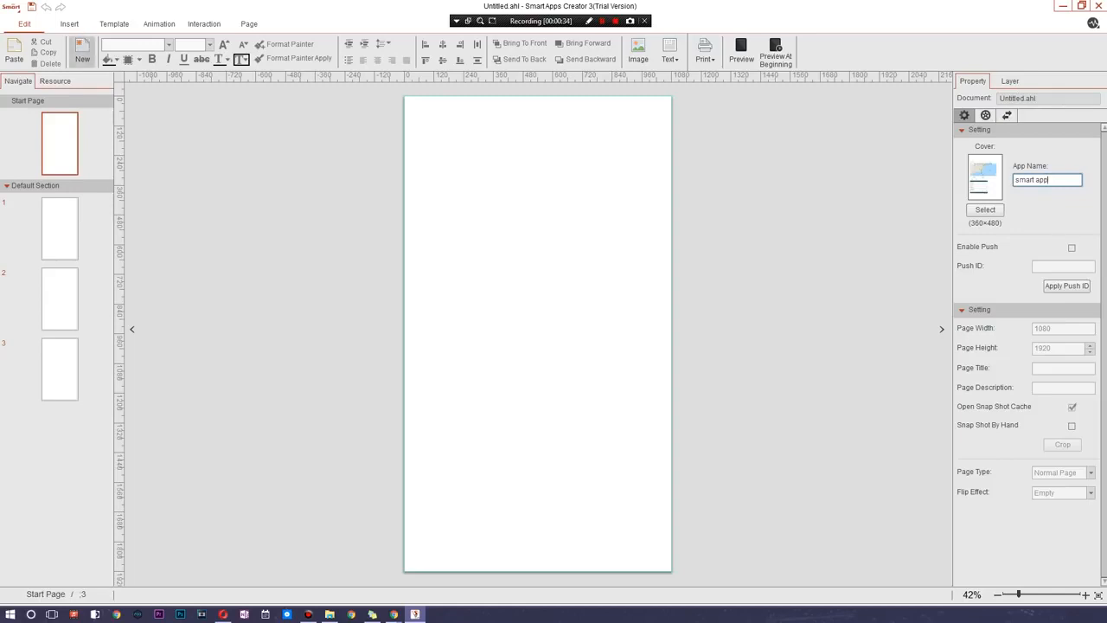
- Add a new page to the default section and insert the GAS.PNG image on page 1
left_click(82, 51)
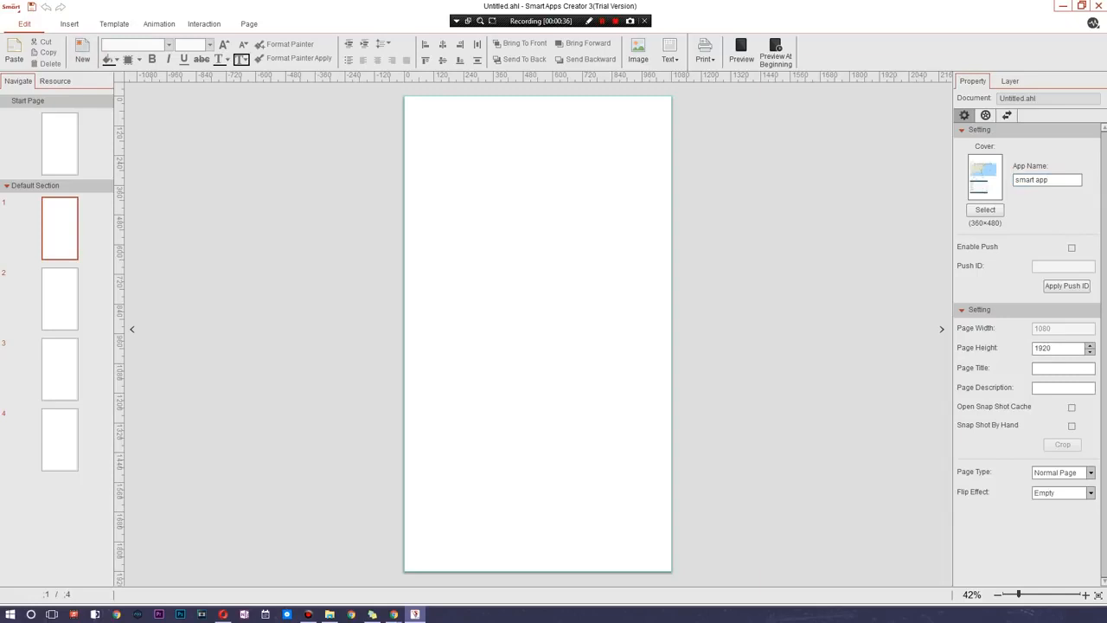
left_click(638, 50)
double_click(218, 253)
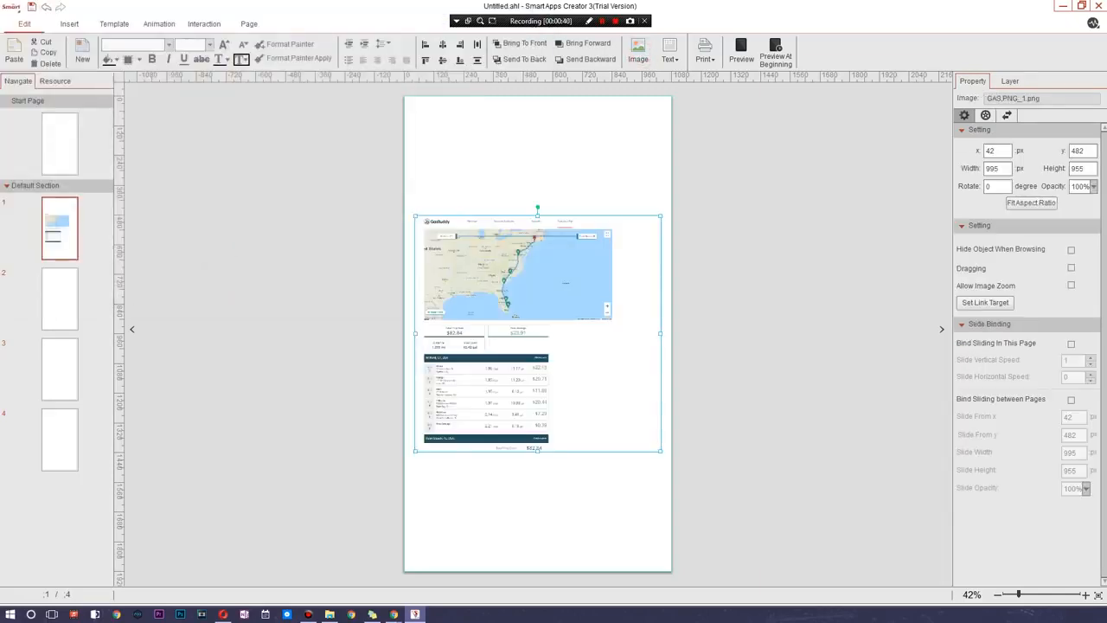
- Enlarge the inserted image to about 1740 × 1670 px and reposition it over the page
left_click_drag(655, 371, 840, 547)
left_click_drag(658, 379, 602, 338)
left_click_drag(702, 260, 675, 298)
right_click(675, 315)
left_click(640, 286)
right_click(666, 268)
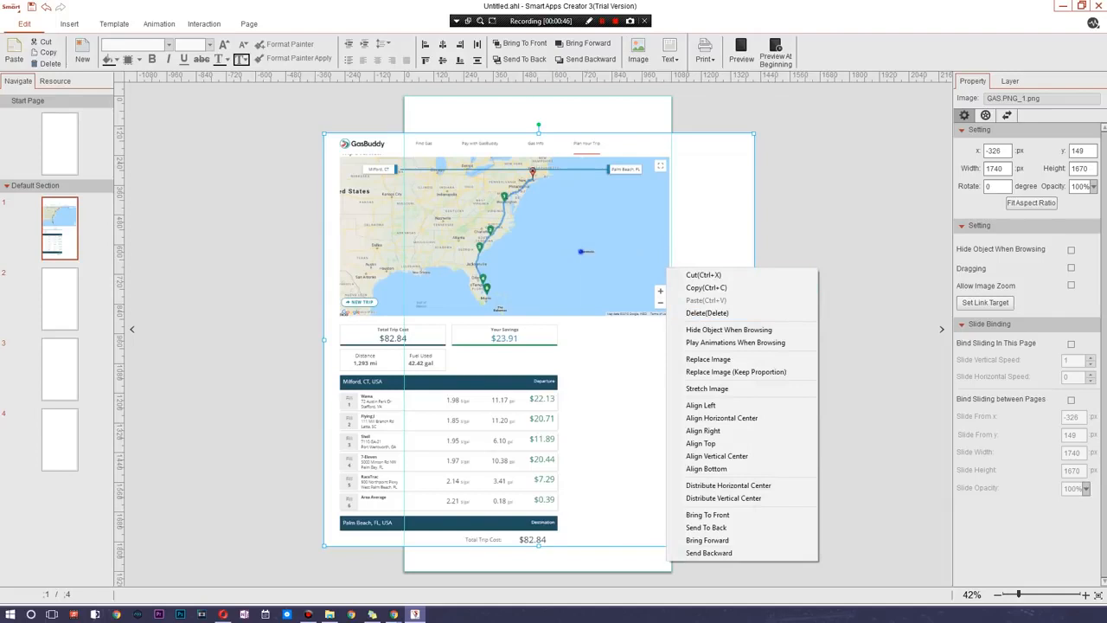
- Align the image to the page's right edge, then cut it and paste it back onto the page
right_click(582, 253)
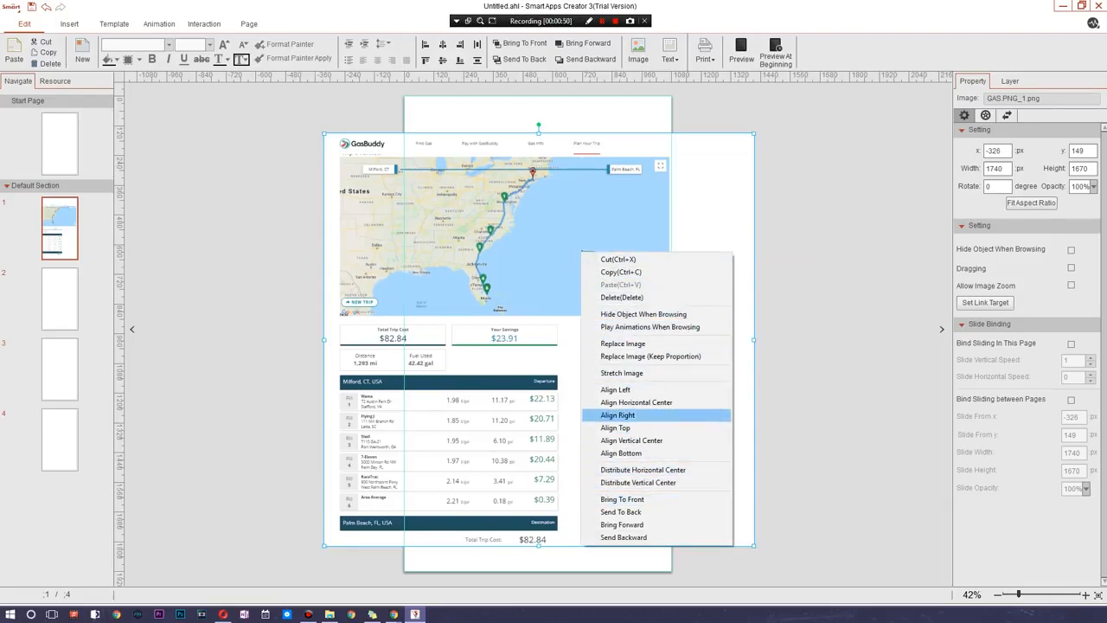
left_click(655, 414)
right_click(596, 256)
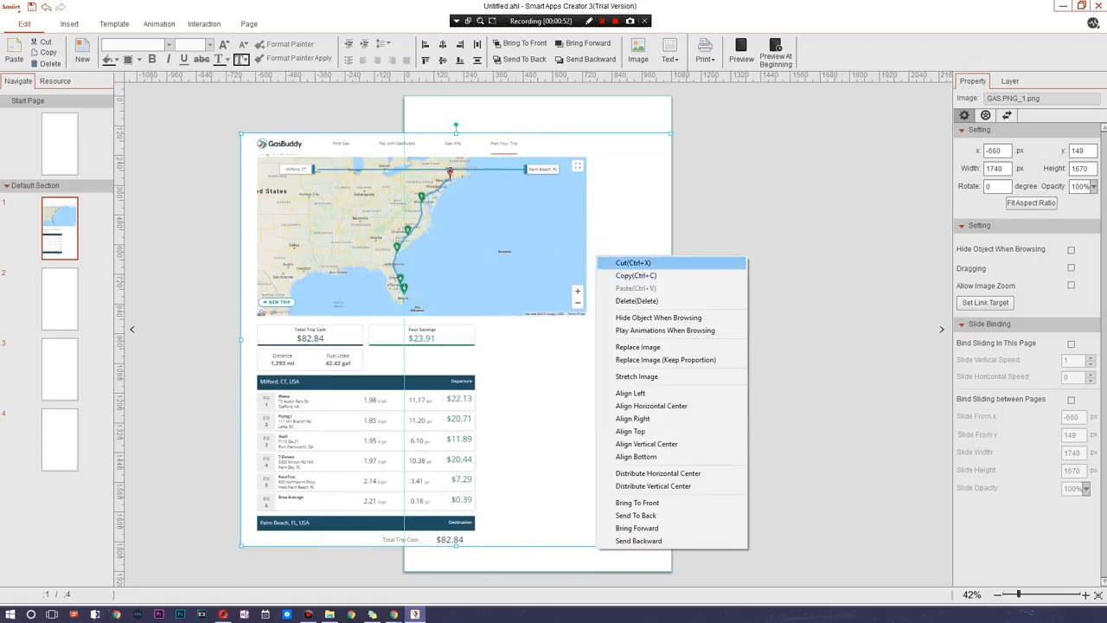
left_click(650, 263)
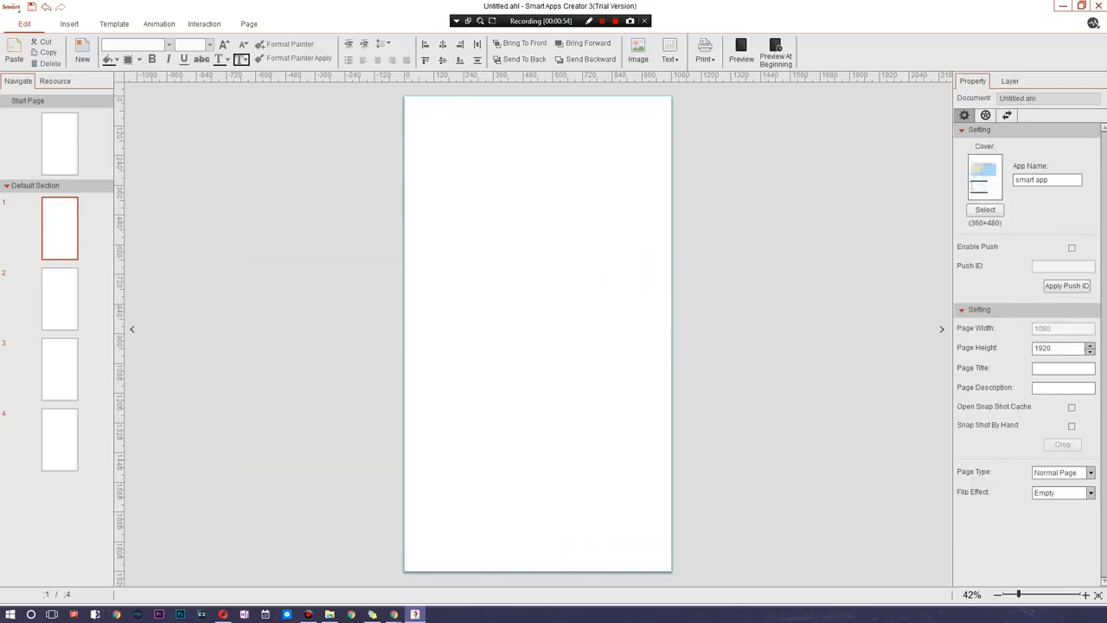
key("ctrl+v")
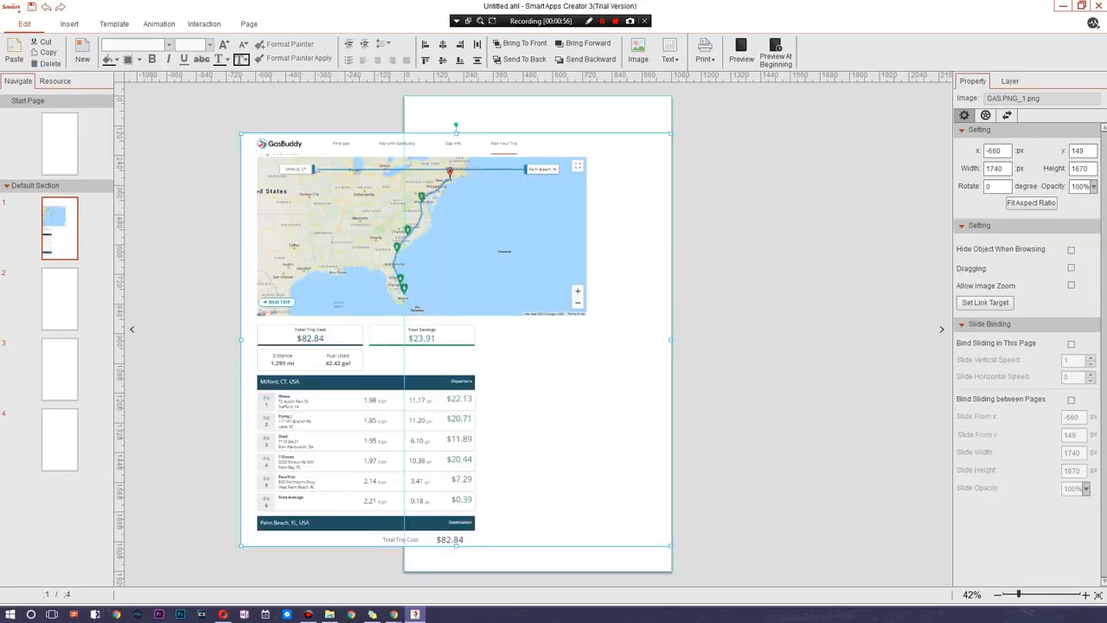
- Shrink the pasted image to fit inside page 1 and place it in the page's upper half
left_click_drag(528, 225, 641, 186)
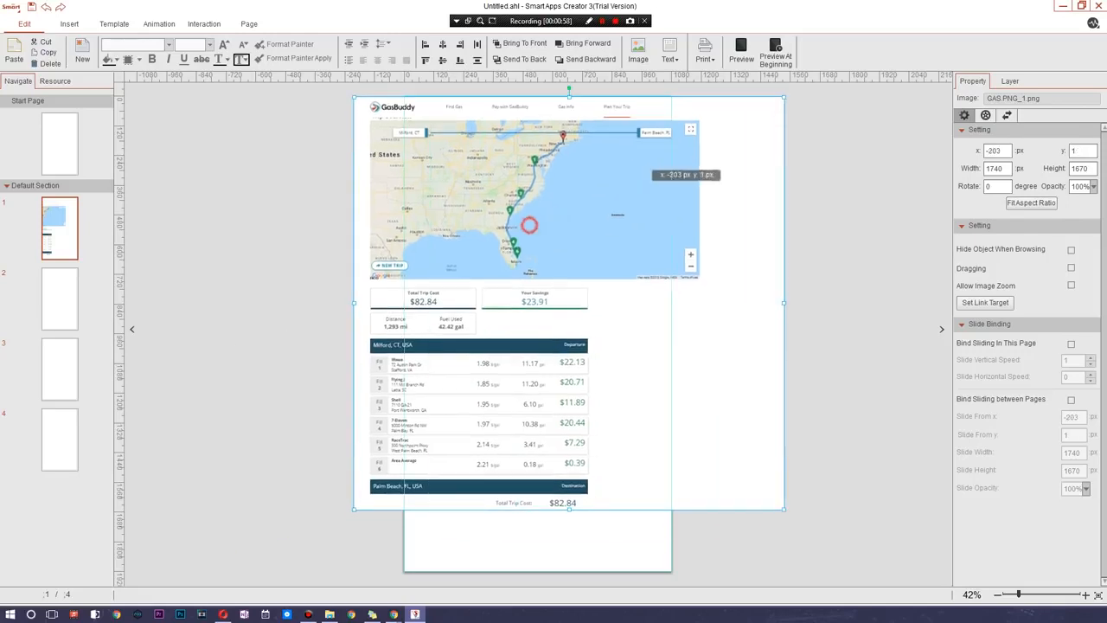
left_click_drag(785, 95, 512, 353)
left_click_drag(460, 417, 559, 216)
left_click(565, 397)
left_click_drag(518, 185, 523, 206)
left_click(747, 212)
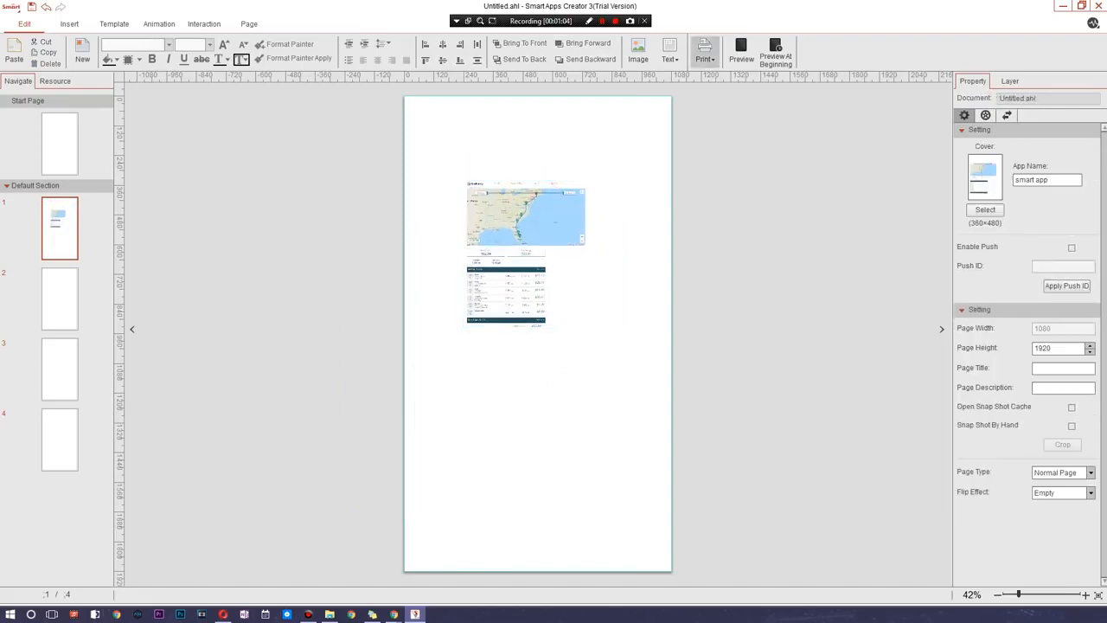
- Add a horizontal text box reading "Welcome" and move it onto the map part of the image
left_click(669, 52)
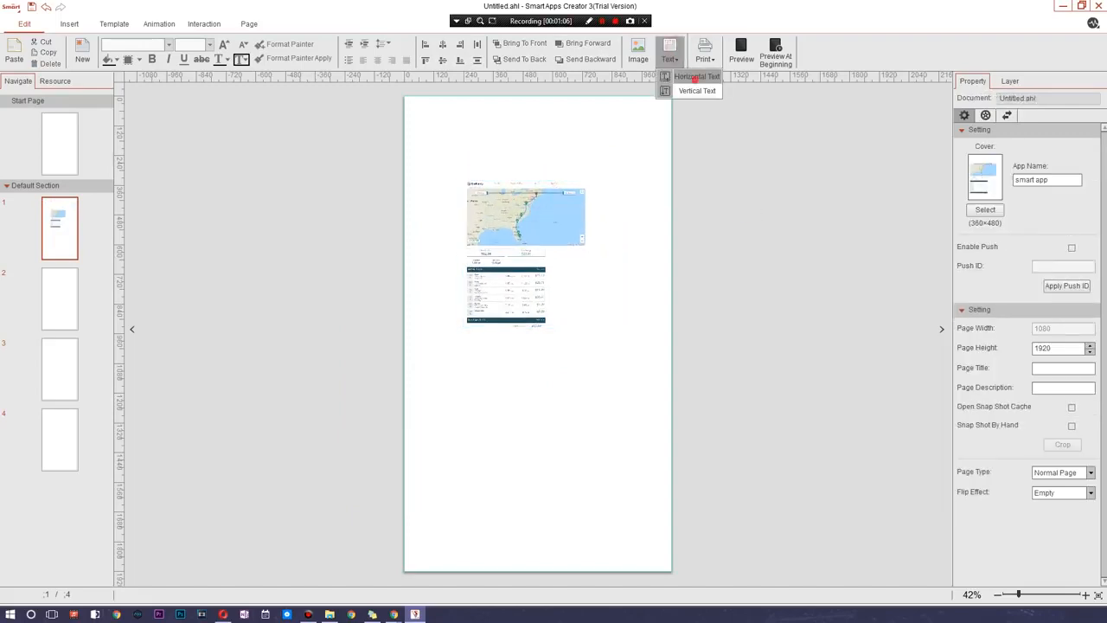
left_click(697, 91)
mouse_move(553, 135)
left_mouse_down()
mouse_move(613, 177)
mouse_move(621, 166)
left_mouse_up()
left_click(537, 330)
left_click(538, 330)
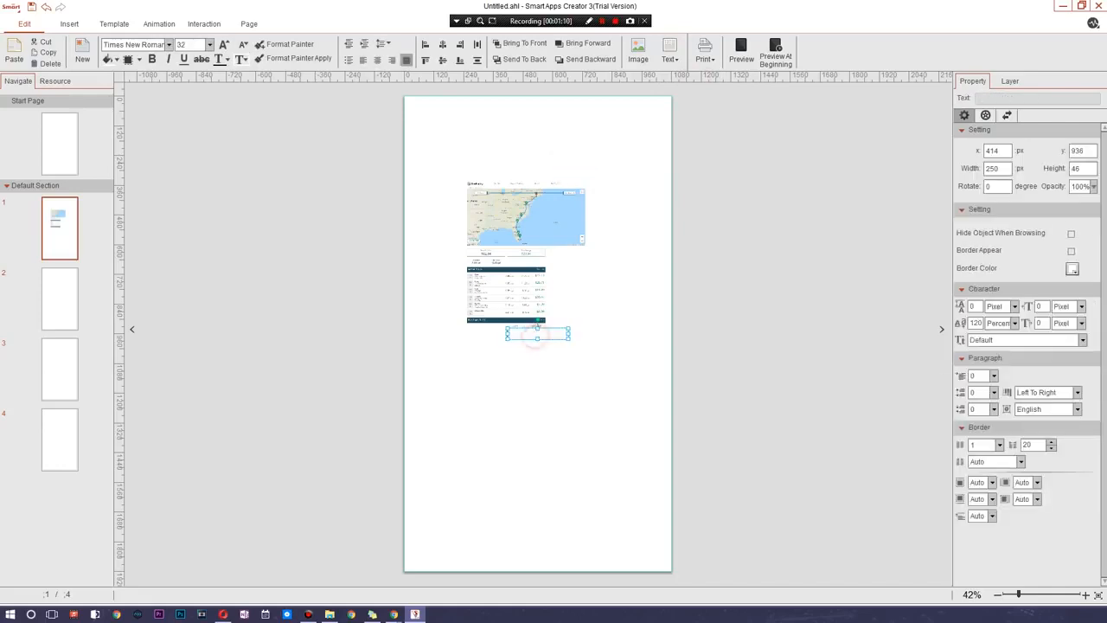
type("Welcome")
left_click_drag(570, 331, 602, 202)
left_click(627, 182)
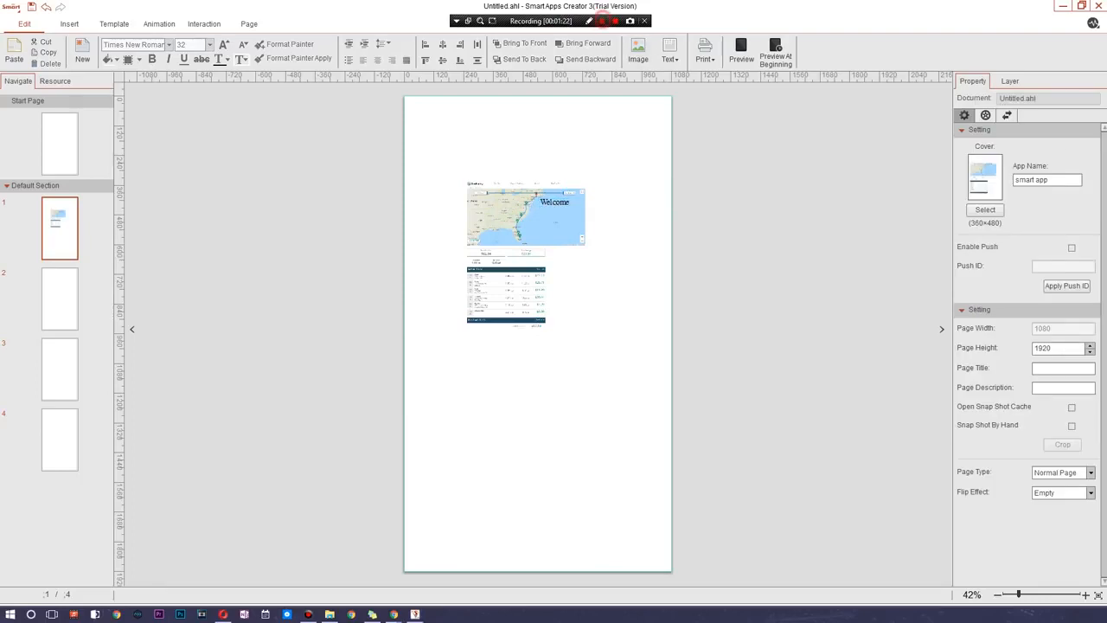
- Set the font size of the "Welcome" text to 48
left_click(588, 232)
left_click(556, 201)
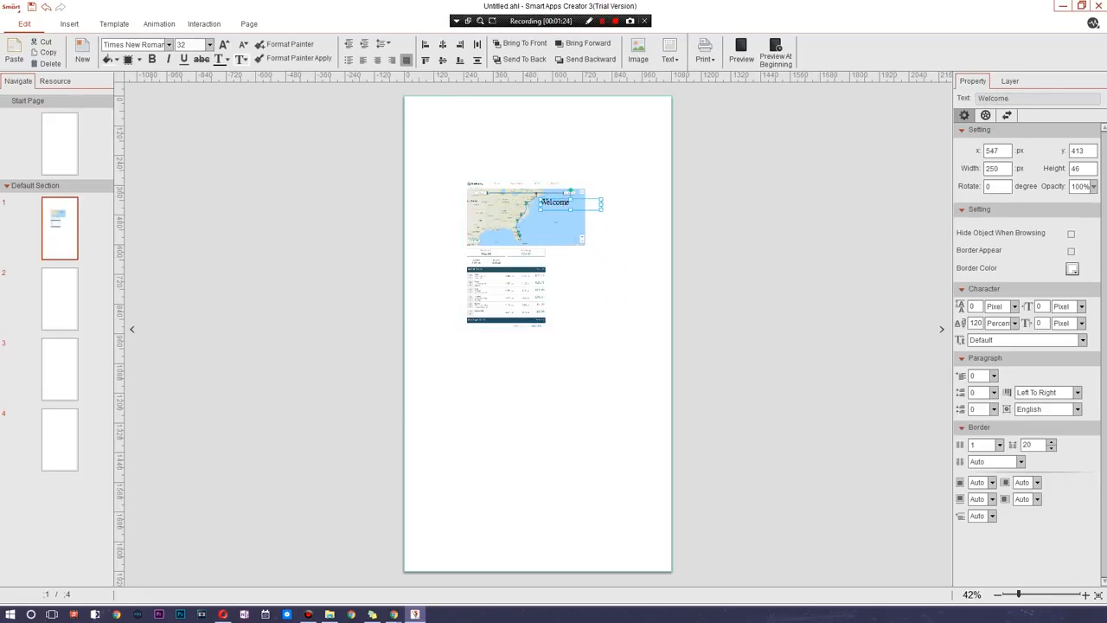
double_click(555, 202)
double_click(555, 203)
left_click(556, 202)
double_click(571, 202)
left_click(209, 44)
left_click(190, 109)
- Change the "Welcome" text's font to QUARTZO demo and enlarge its text box to about 505 × 93 px
left_click(169, 44)
left_click(169, 44)
left_click(169, 44)
scroll(130, 86, "down", 10)
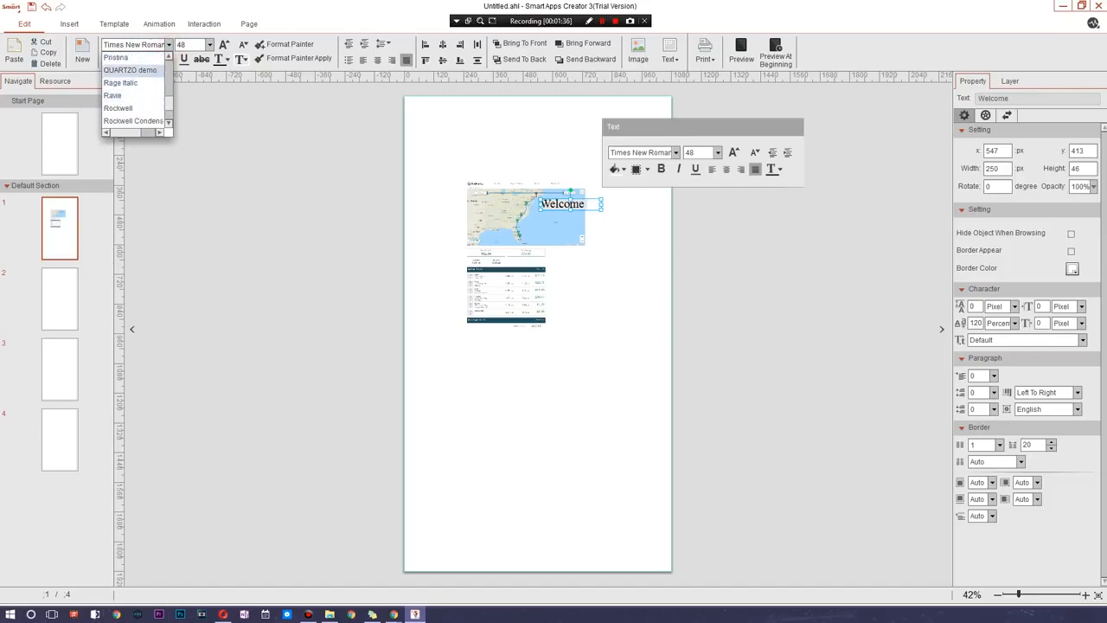
left_click(129, 70)
left_click_drag(601, 211, 664, 221)
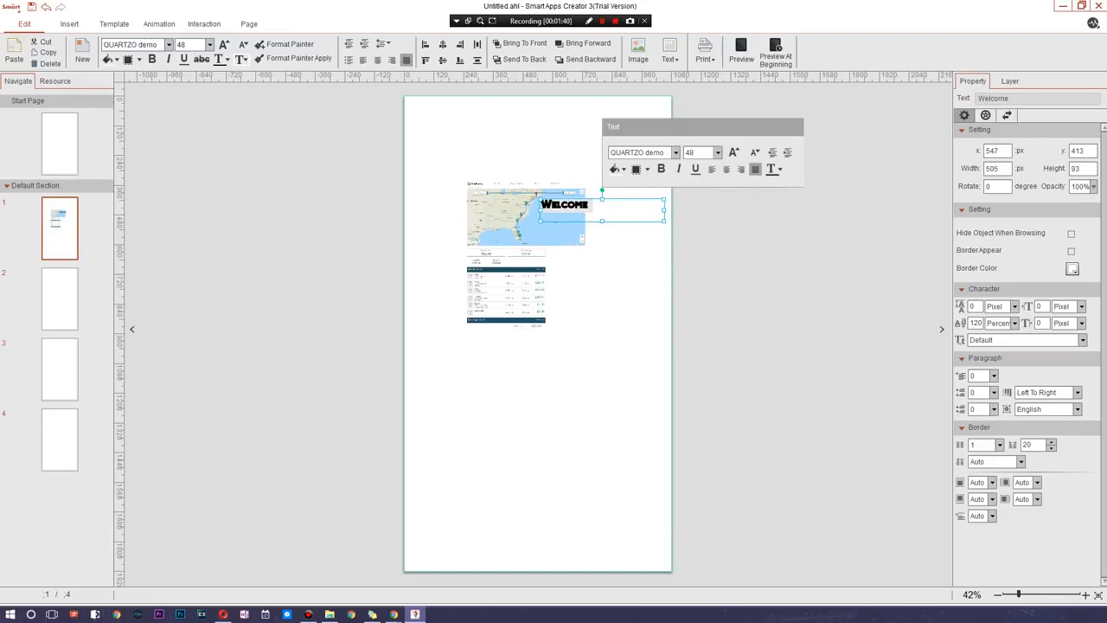
- Make the "Welcome" text underlined, italic and bold, and fill its text box with blue
left_click(183, 59)
left_click(168, 60)
left_click(153, 59)
left_click(131, 59)
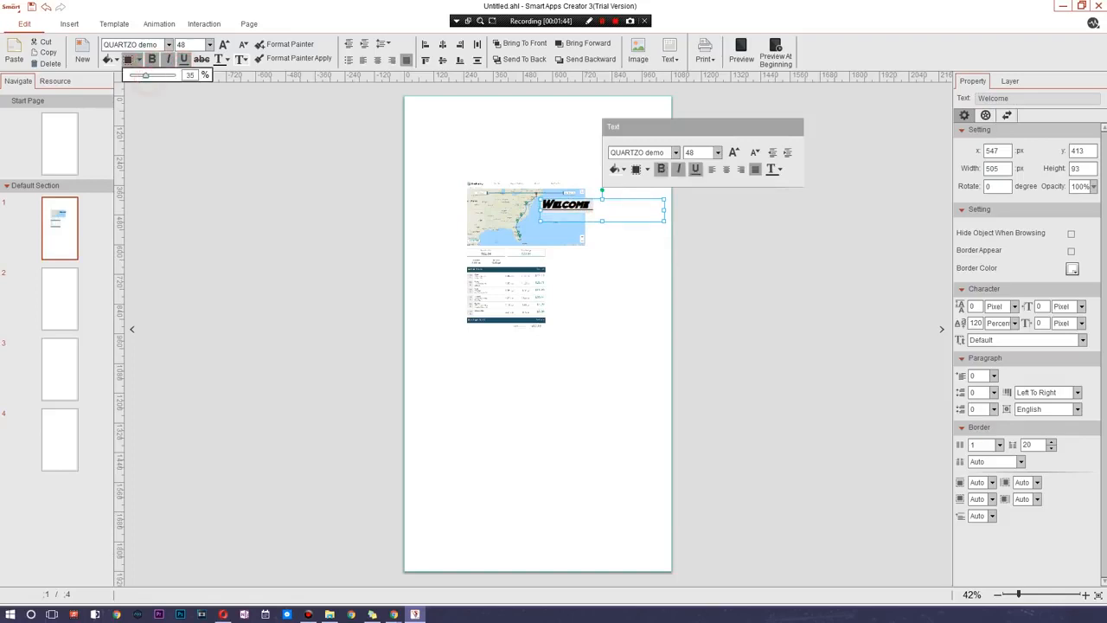
left_click(116, 60)
left_click(164, 115)
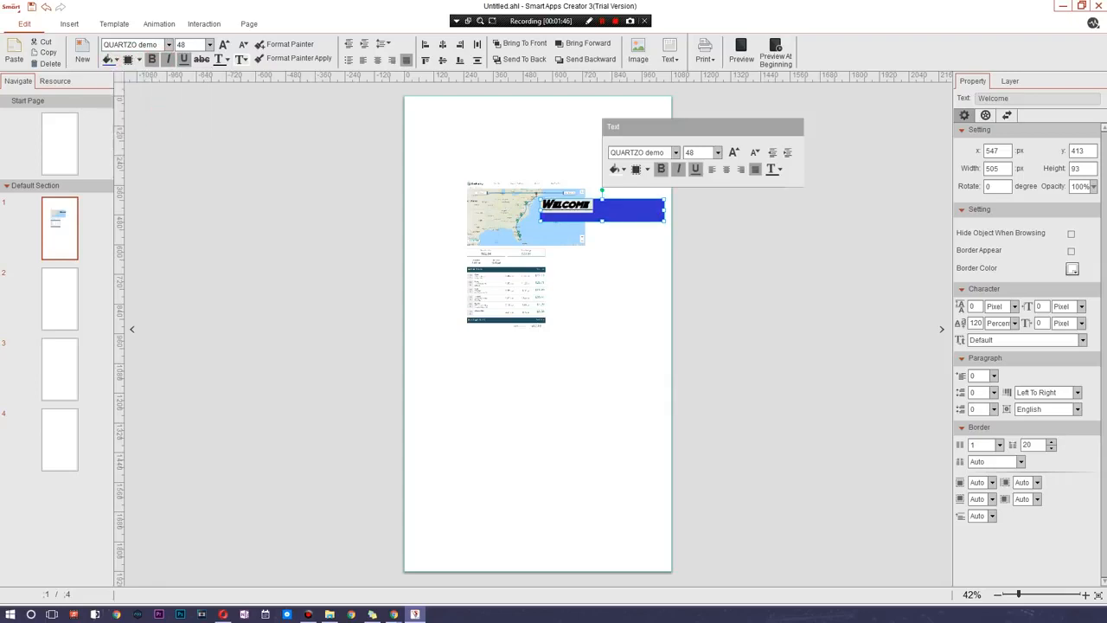
- Move the "Welcome" text box to just above the map, at about x 242, y 281, and centre its text
left_click(698, 248)
left_click(614, 204)
left_click_drag(609, 206, 556, 206)
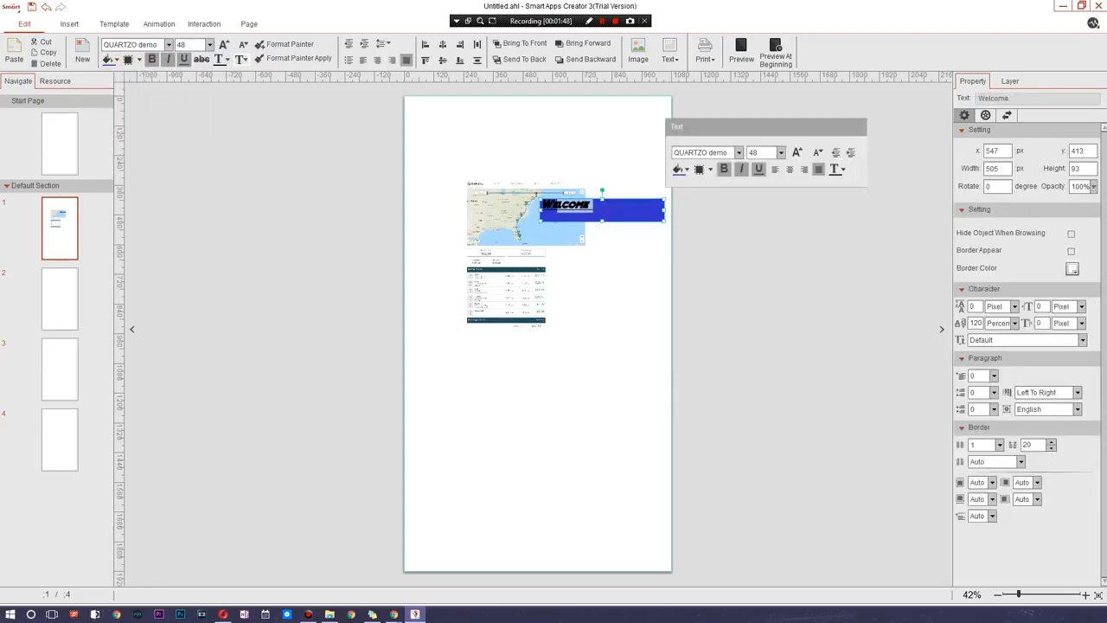
left_click_drag(662, 217, 587, 184)
left_click(652, 188)
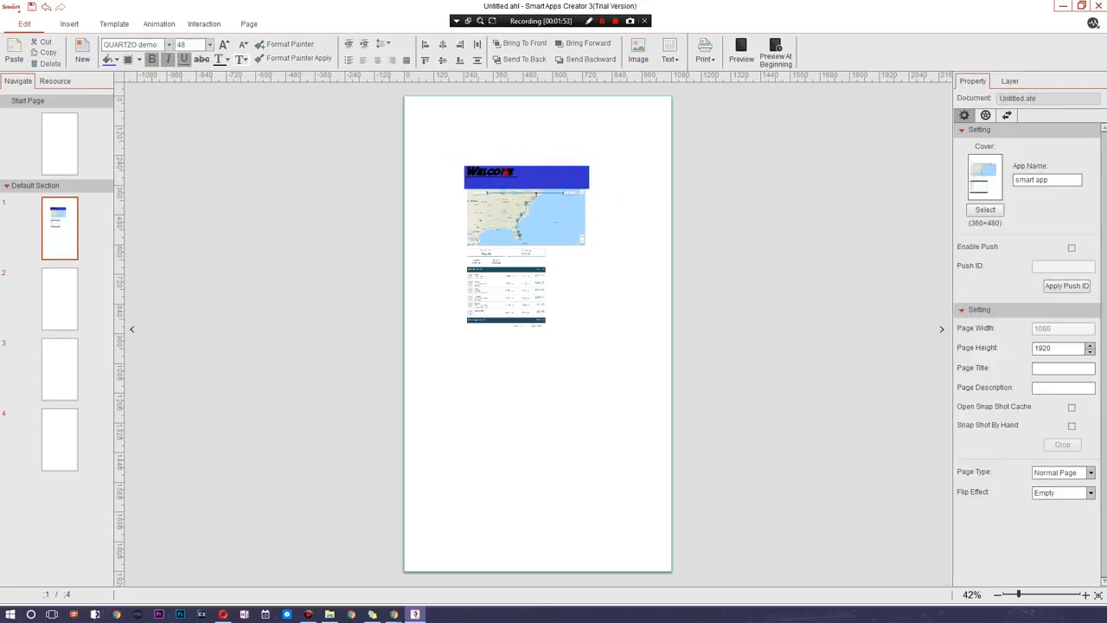
left_click(543, 175)
left_click(377, 59)
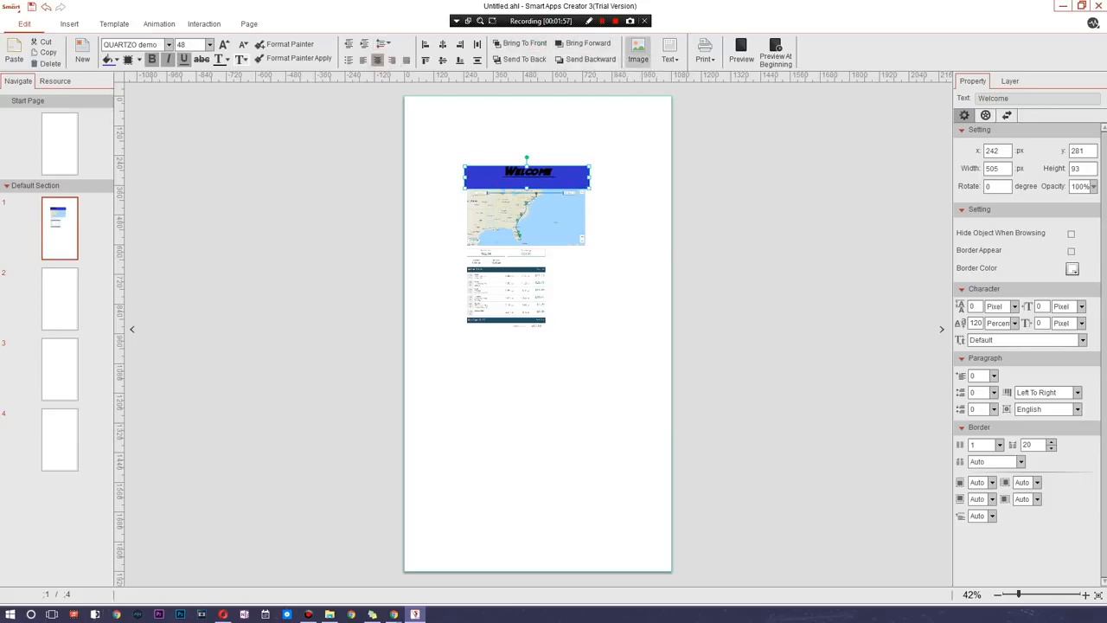
- Enlarge the image to about 1076 × 1064 px and stretch the "Welcome" box into a banner about 1071 × 165 px at the page's top edge
left_click(628, 206)
left_click(578, 182)
mouse_move(671, 368)
left_mouse_down()
mouse_move(386, 120)
mouse_move(627, 290)
left_mouse_up()
left_click_drag(616, 179, 578, 257)
left_click_drag(678, 281, 669, 281)
left_click(705, 263)
left_click(554, 205)
left_click_drag(625, 206, 669, 118)
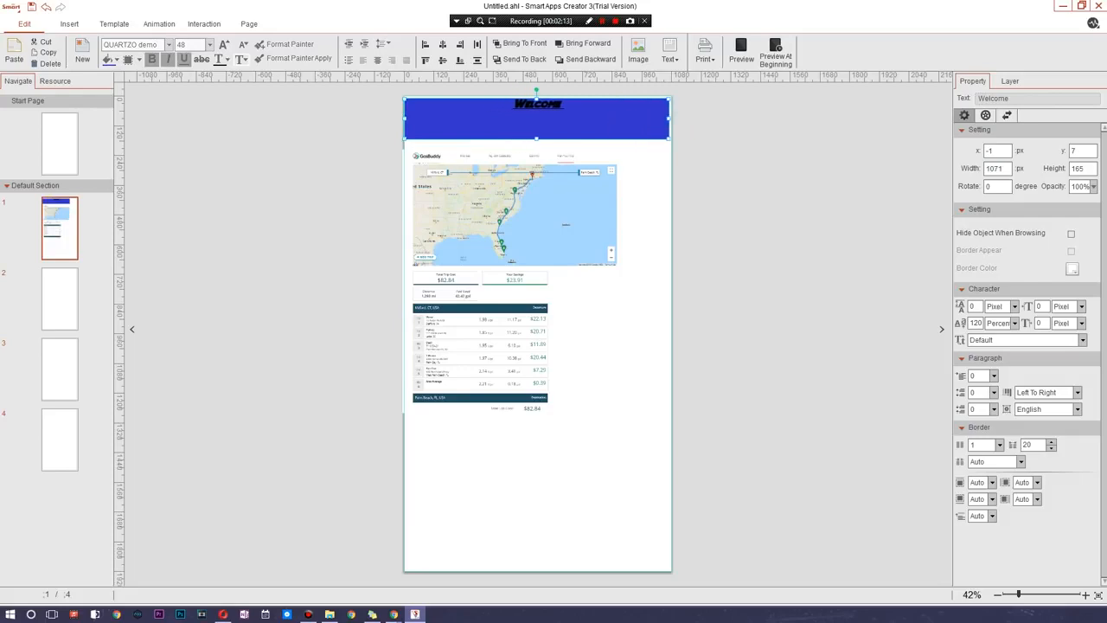
left_click(751, 127)
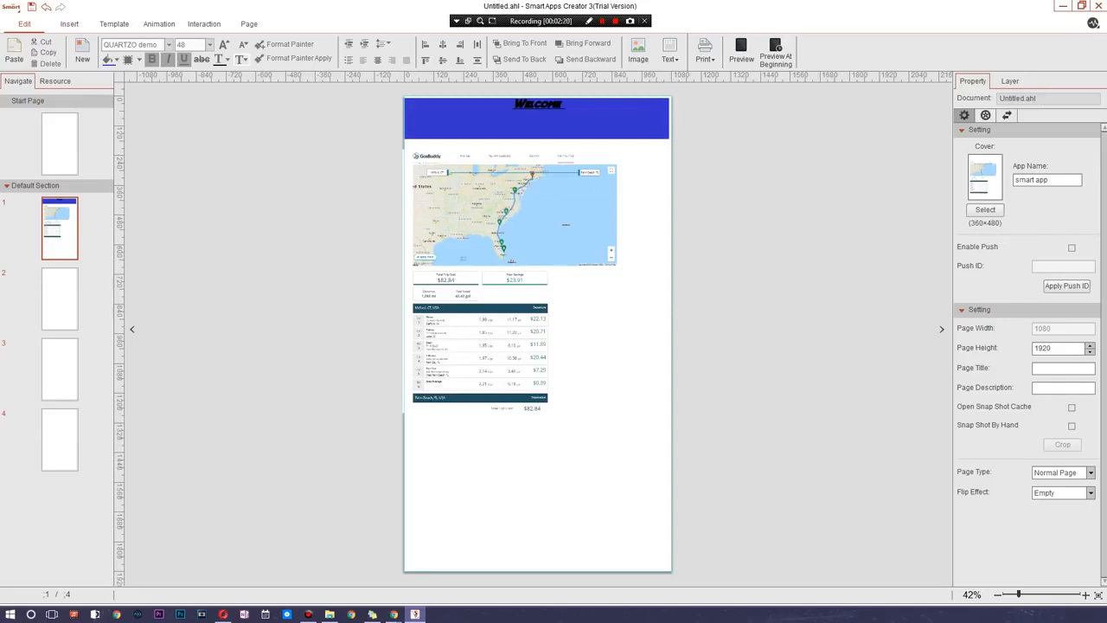
- Start inserting a YouTube video, then switch to Chrome and open the bookmarked channel page on YouTube
left_click(71, 23)
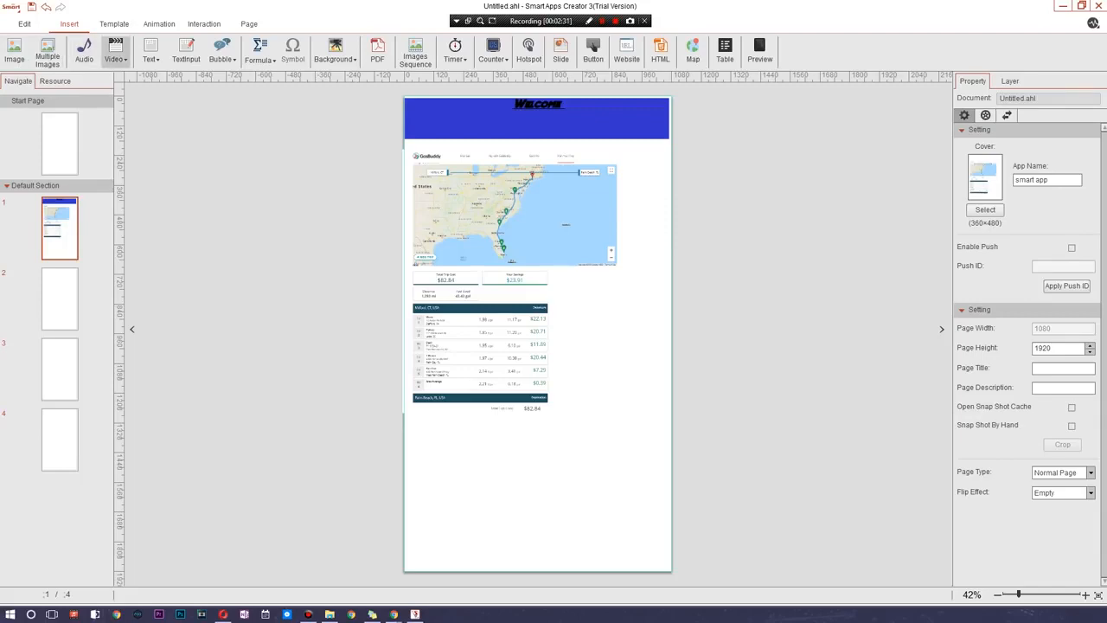
left_click(115, 53)
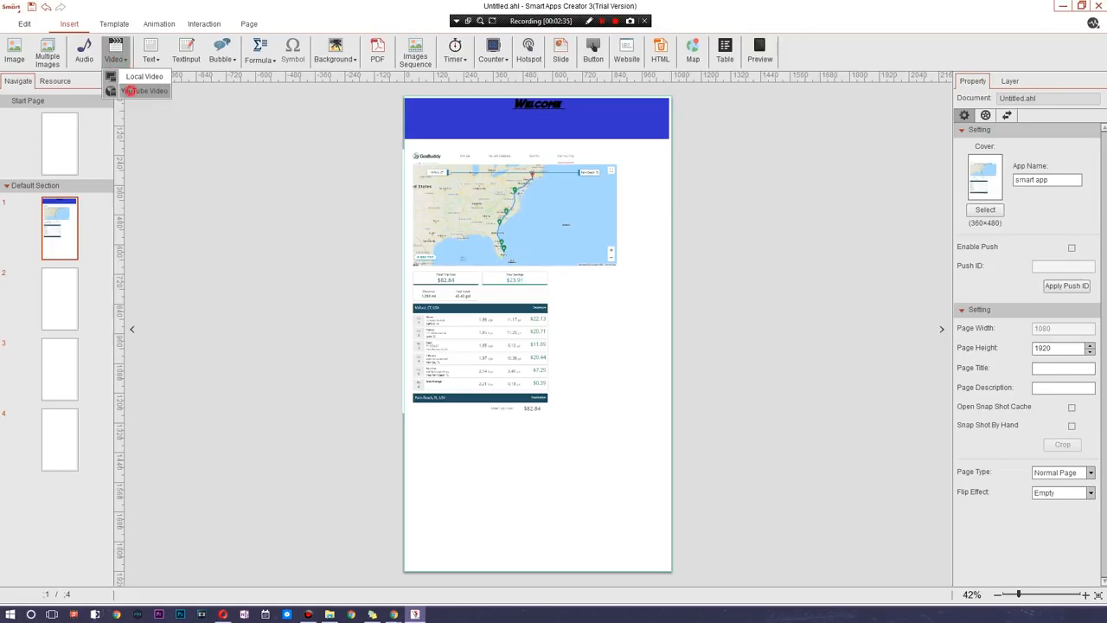
left_click(139, 90)
left_click(394, 614)
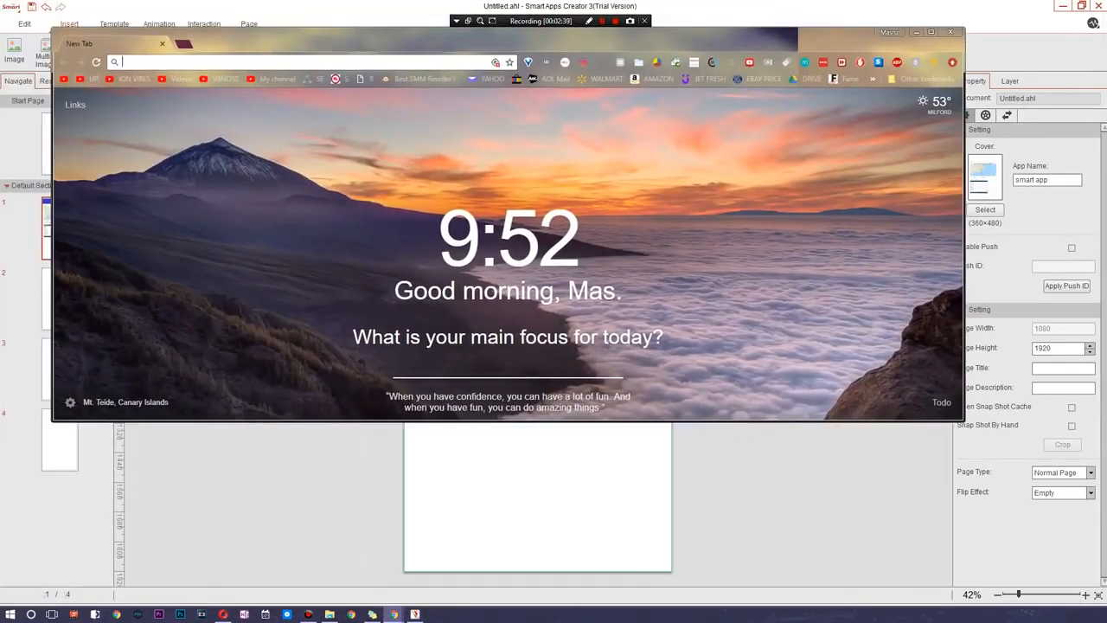
type("youtube.com")
key("Return")
left_click_drag(346, 40, 381, 72)
left_click(308, 110)
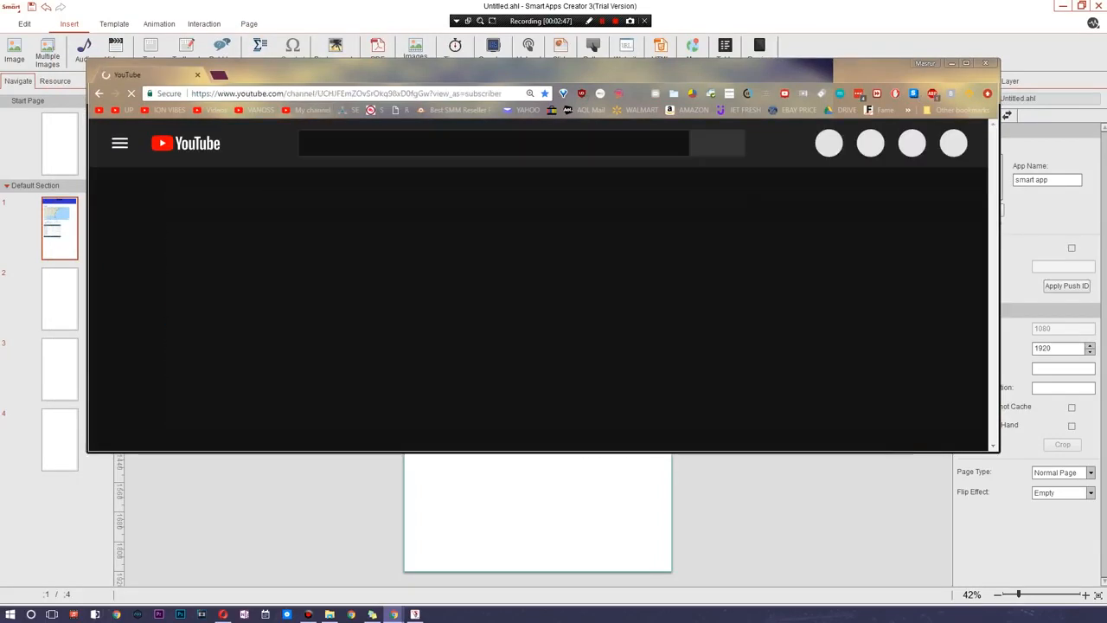
- Open the channel's video about five things to love and copy its URL
left_click(604, 21)
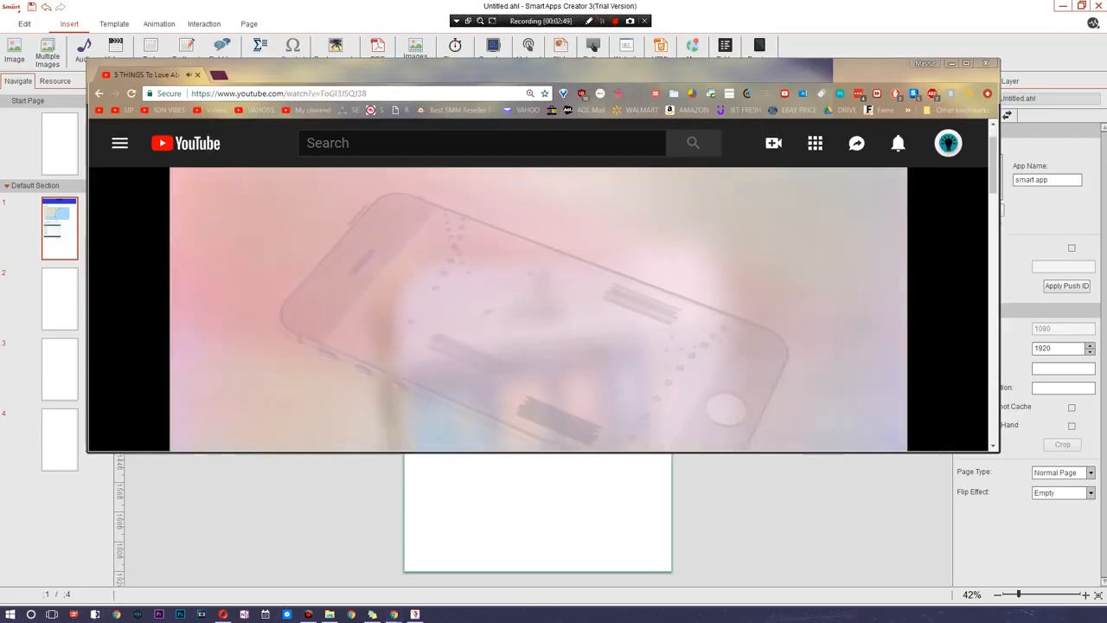
left_click(435, 217)
left_click(351, 93)
key("ctrl+c")
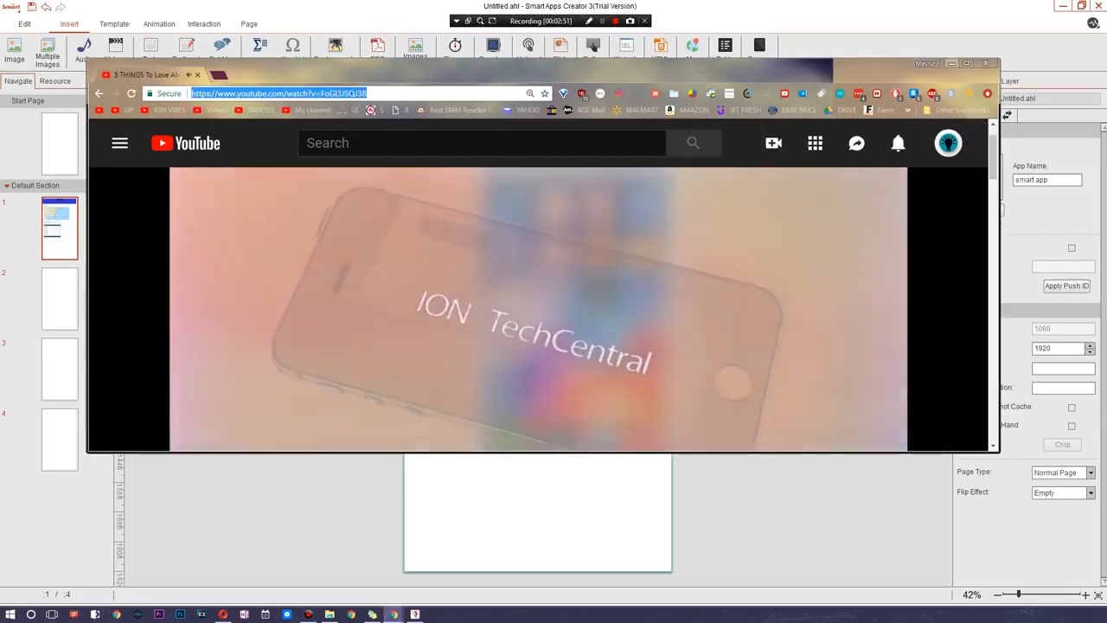
- Back in Smart Apps Creator 3, insert the YouTube video from the copied URL and place it below the image at about x 6, y 1312
left_click(984, 62)
left_click(555, 308)
key("ctrl+v")
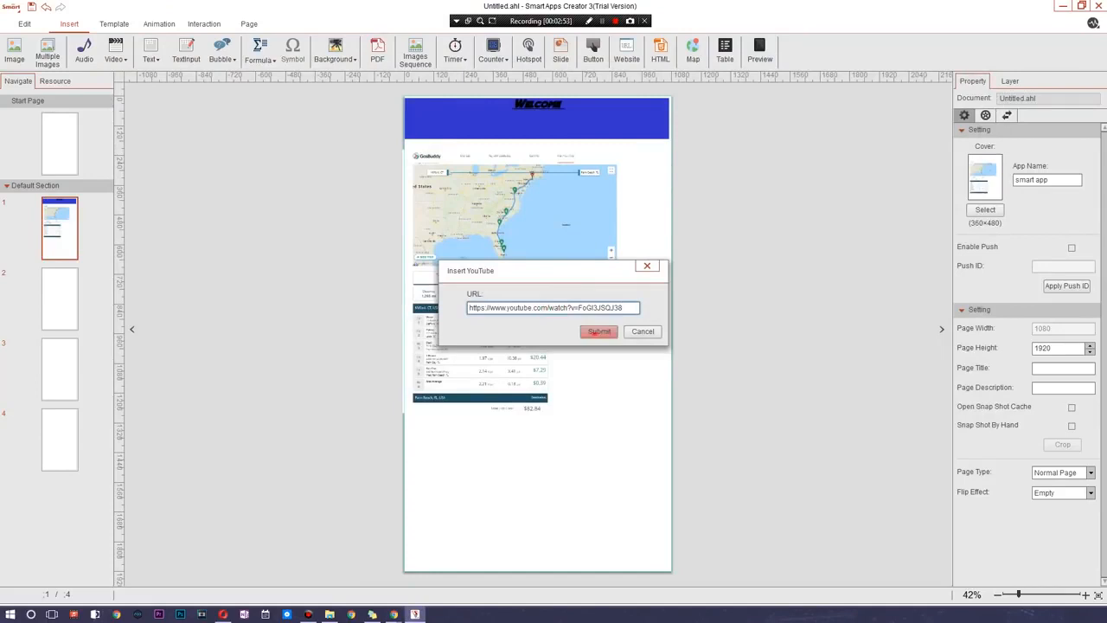
left_click(599, 331)
left_click_drag(554, 329, 502, 468)
left_click(597, 469)
left_click(537, 465)
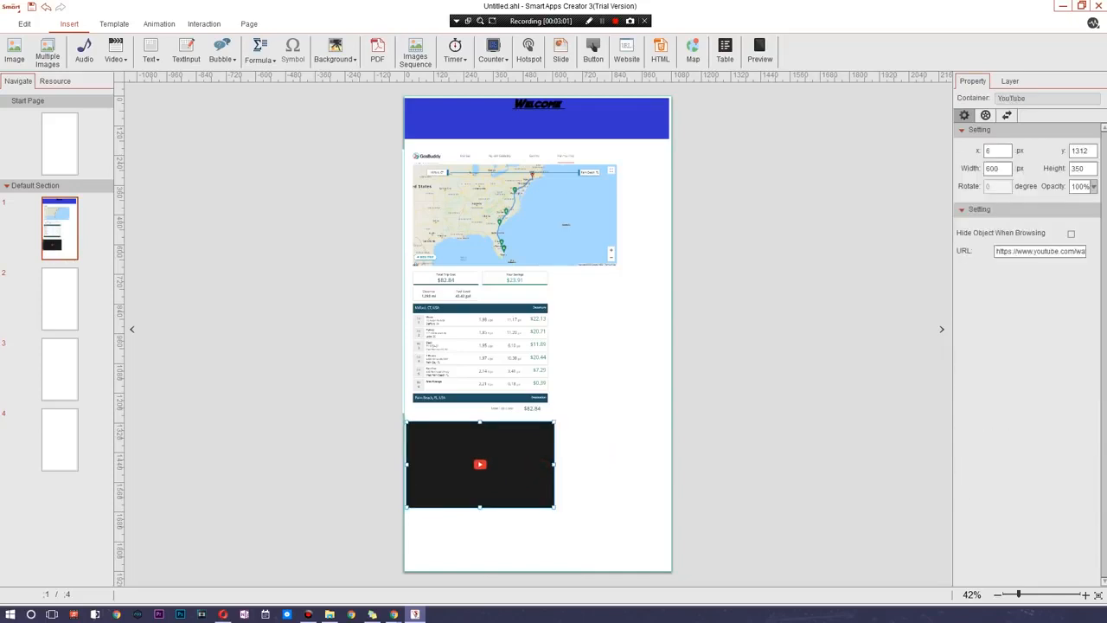
left_click(690, 389)
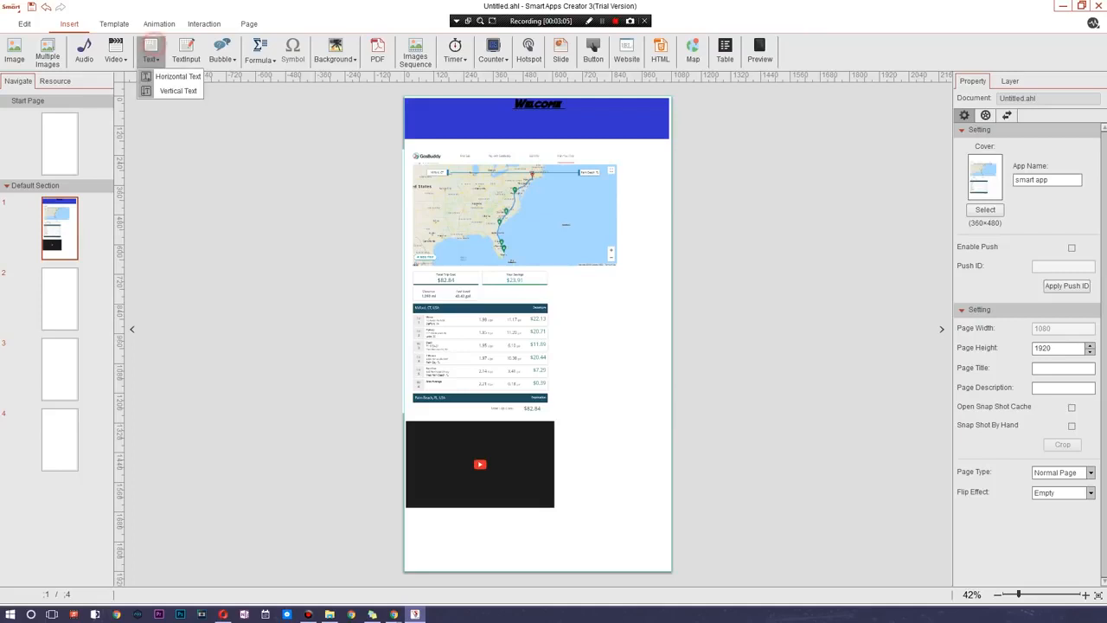
- Add a round-rectangle speech bubble reading "WATCH THIS!" and move it over the video's upper-right corner
left_click(221, 52)
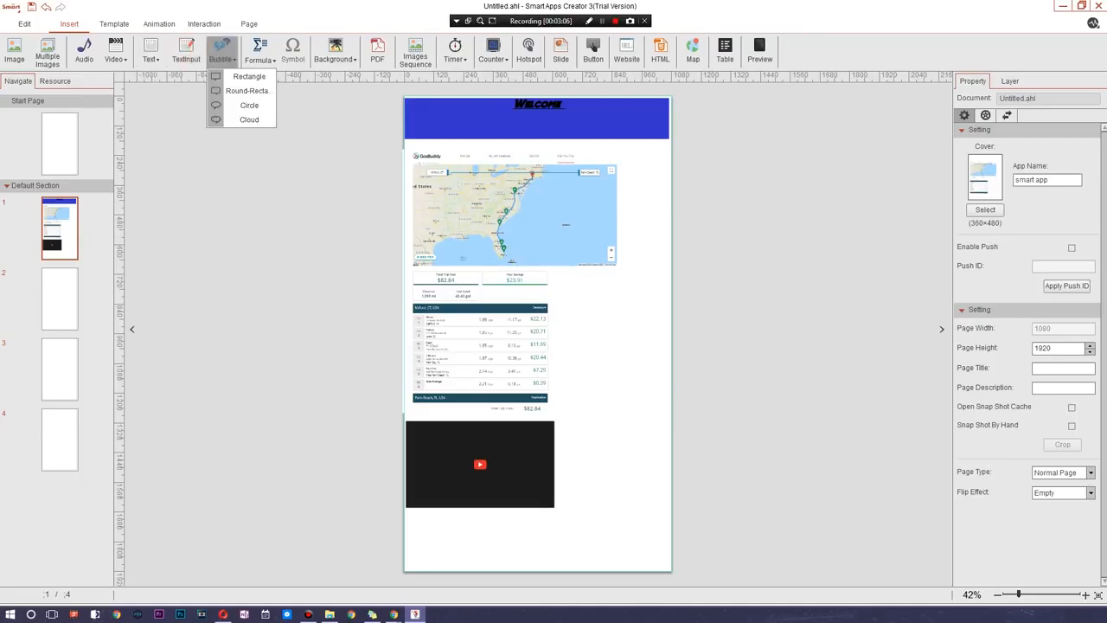
left_click(247, 91)
double_click(552, 330)
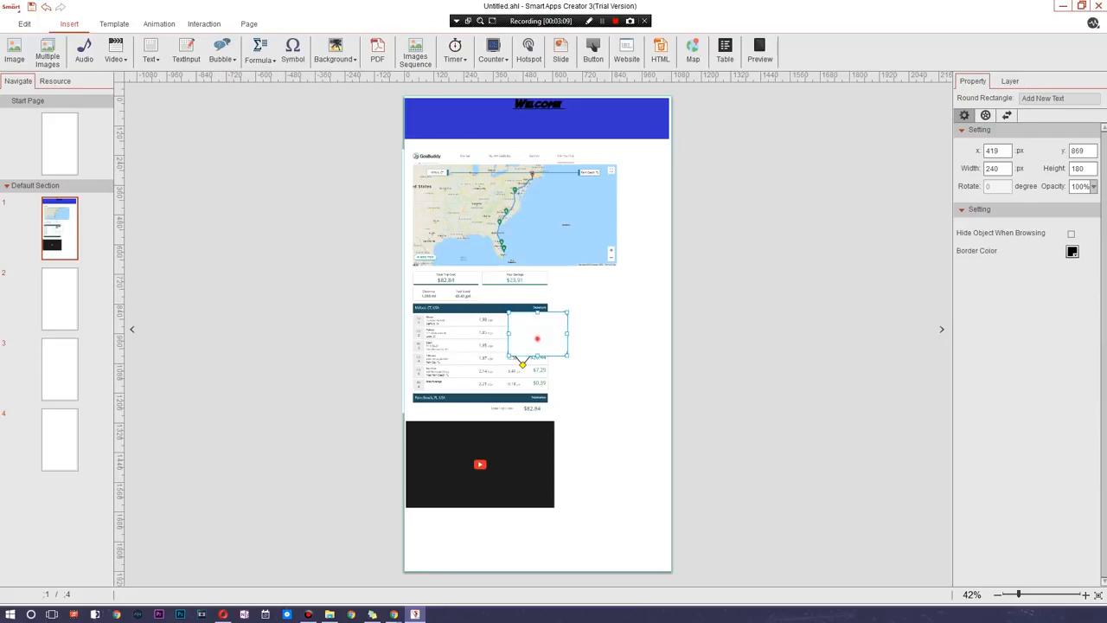
type("WATCH")
type(" THU")
type("S")
key("BackSpace")
key("BackSpace")
key("BackSpace")
type("HIS (")
left_click_drag(567, 322, 596, 406)
left_click(660, 378)
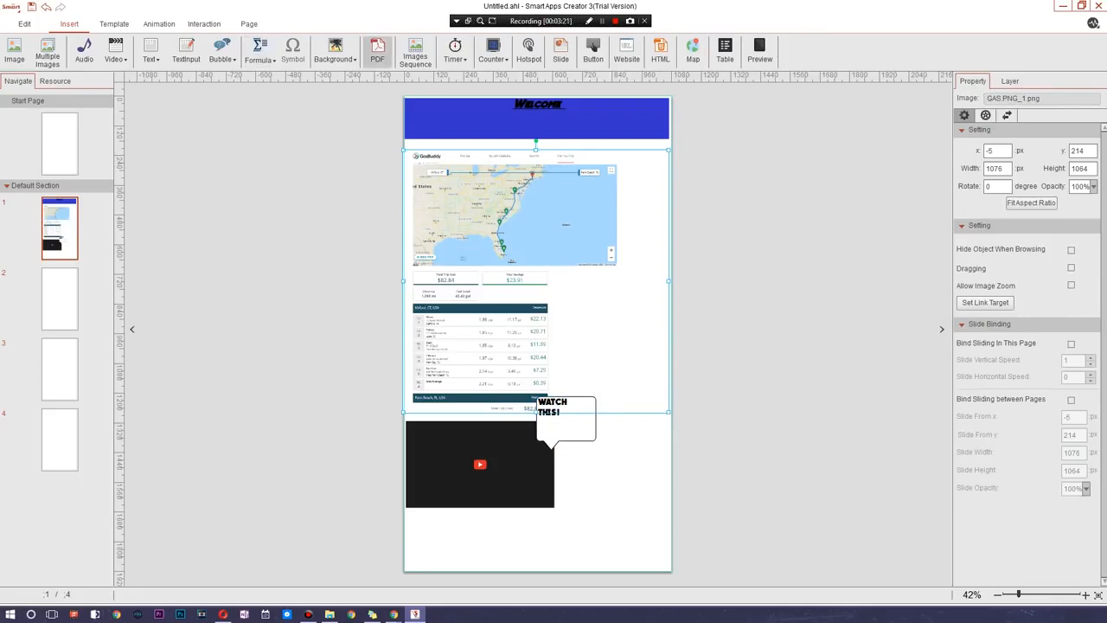
left_click(335, 52)
left_click(350, 202)
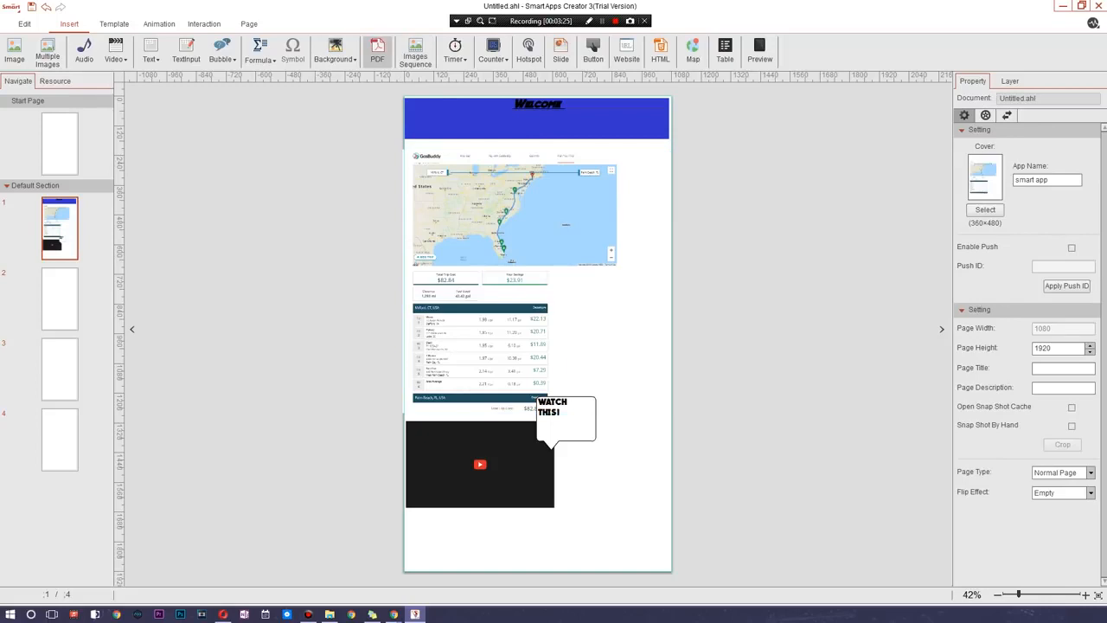
left_click(456, 54)
left_click(458, 57)
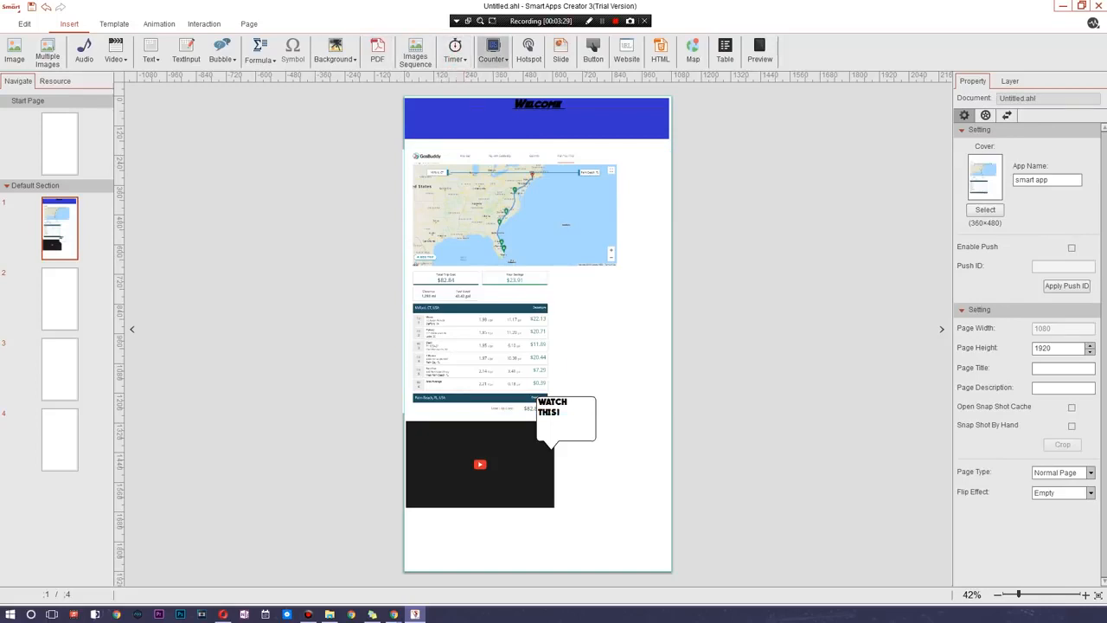
left_click(493, 53)
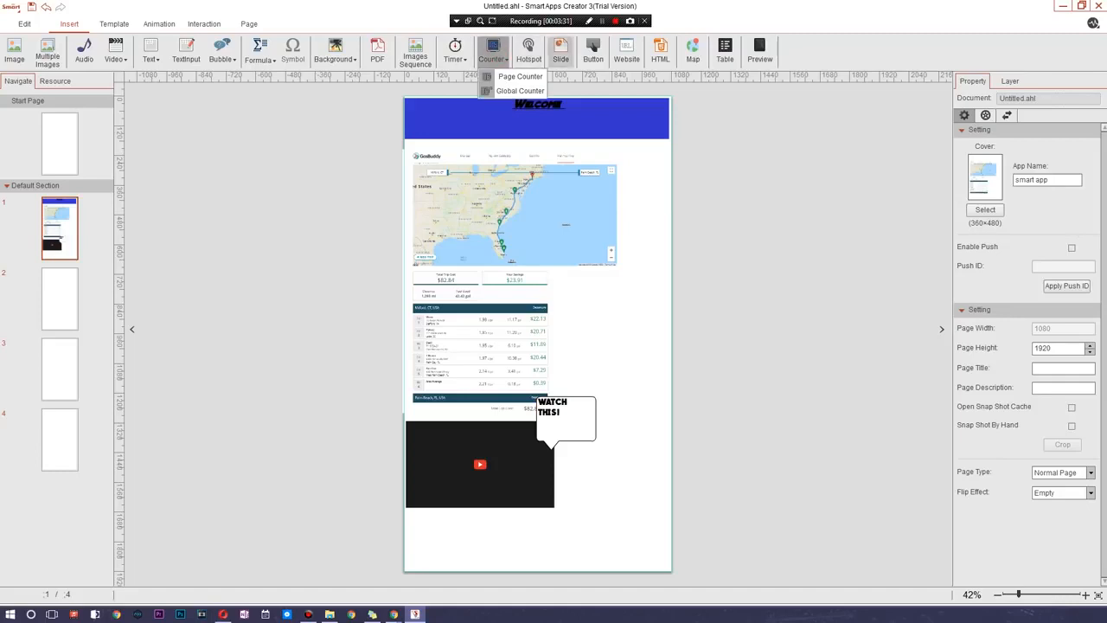
left_click(712, 153)
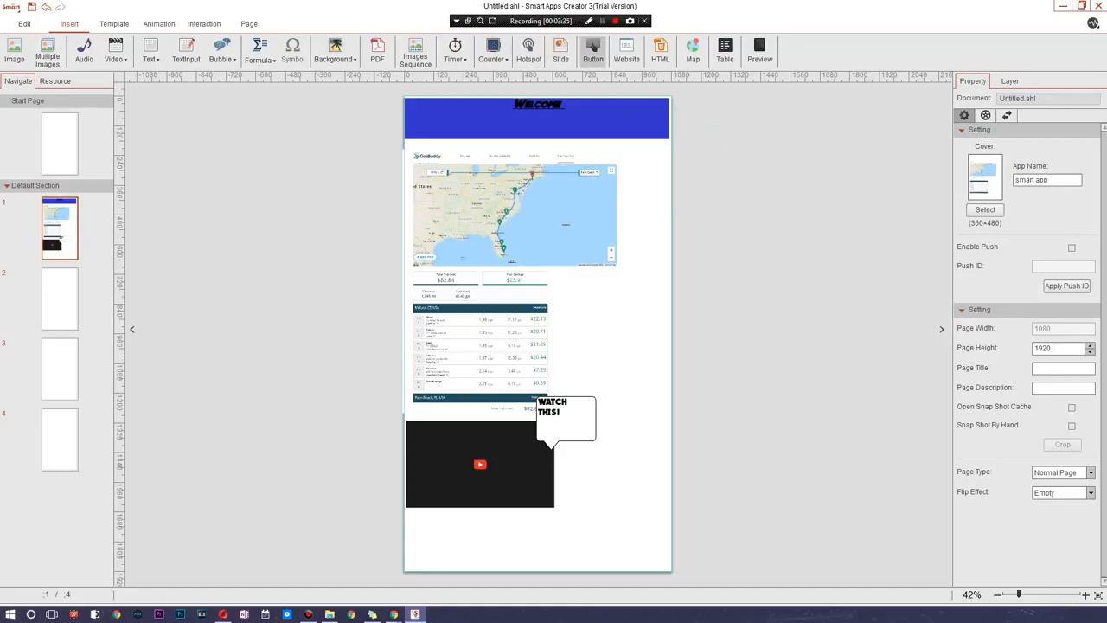
left_click(594, 52)
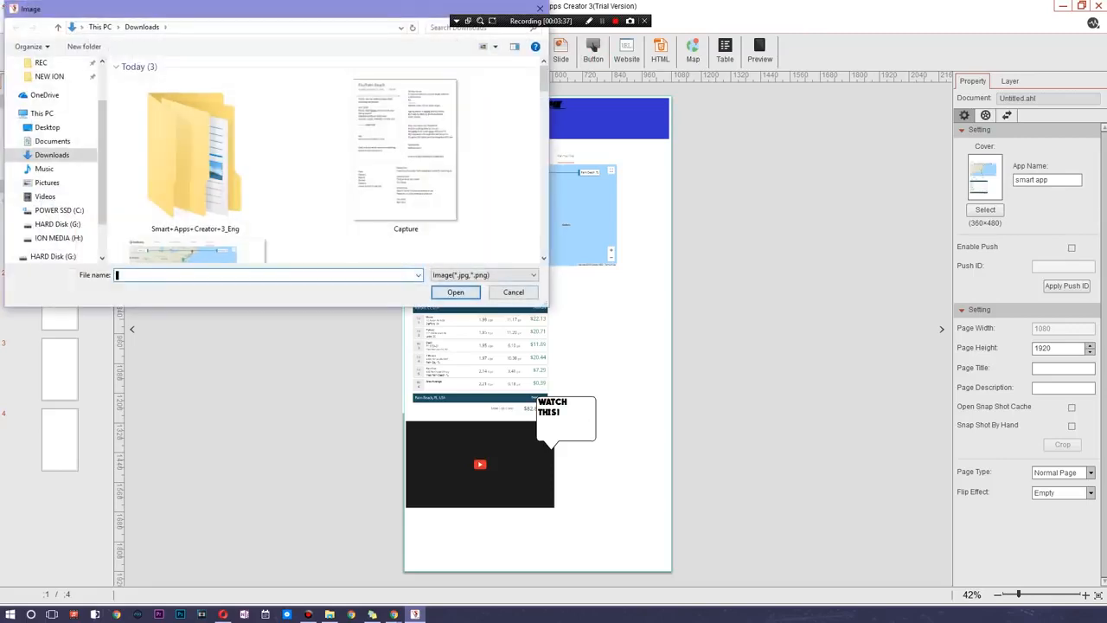
left_click(513, 292)
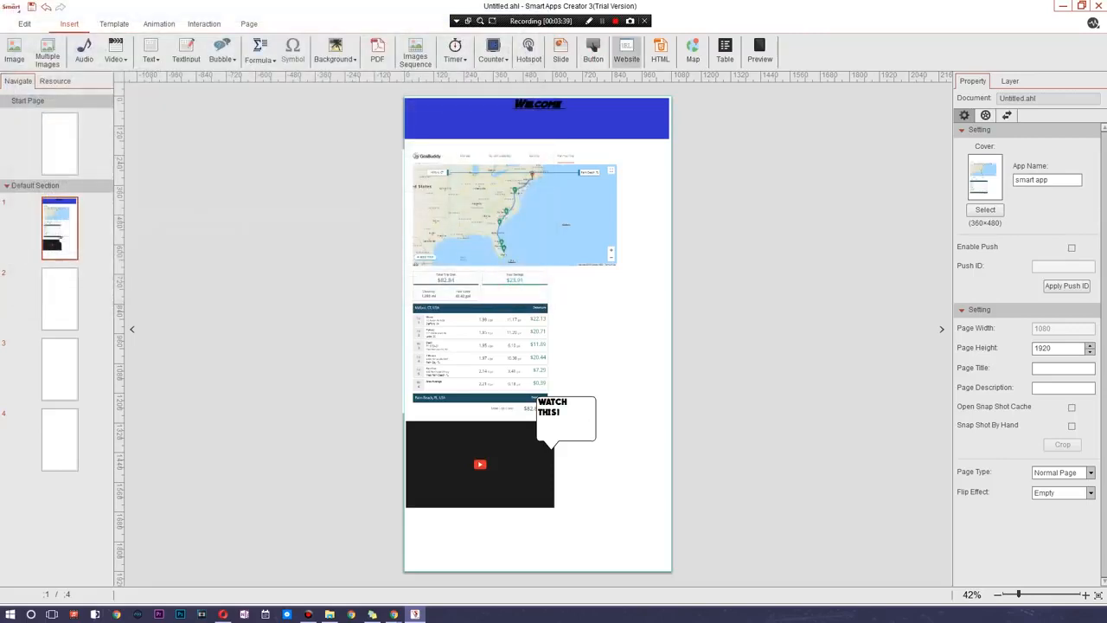
- Try inserting a website object on page 1 and shifting it slightly below the page's top edge
left_click(626, 50)
left_click_drag(529, 273, 533, 345)
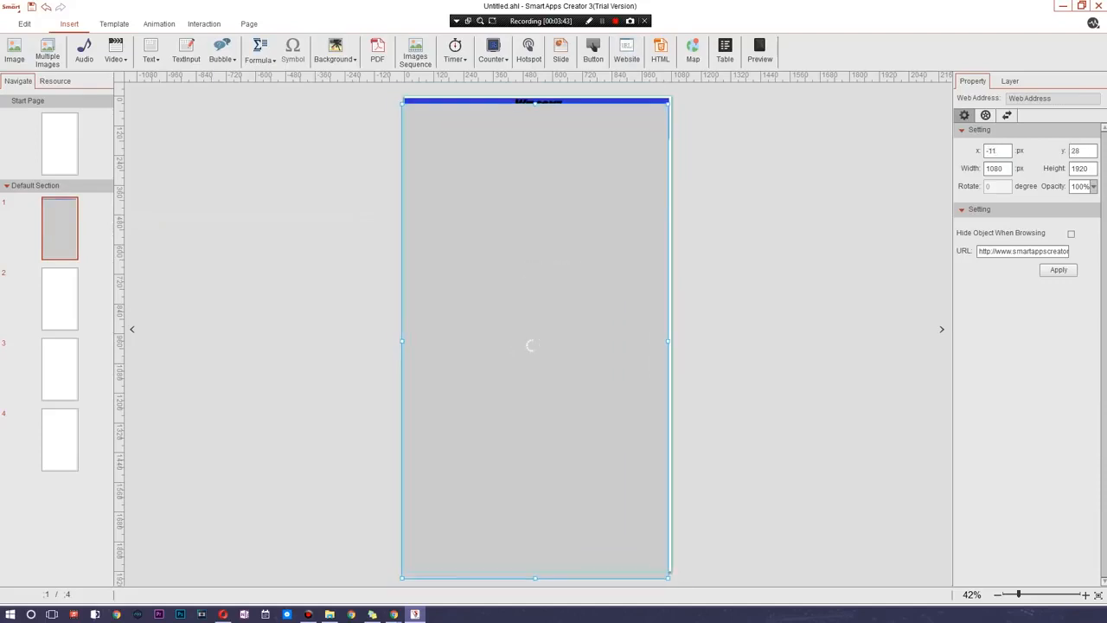
- Insert a full-page website object on page 2 and clear its default URL
left_click(68, 294)
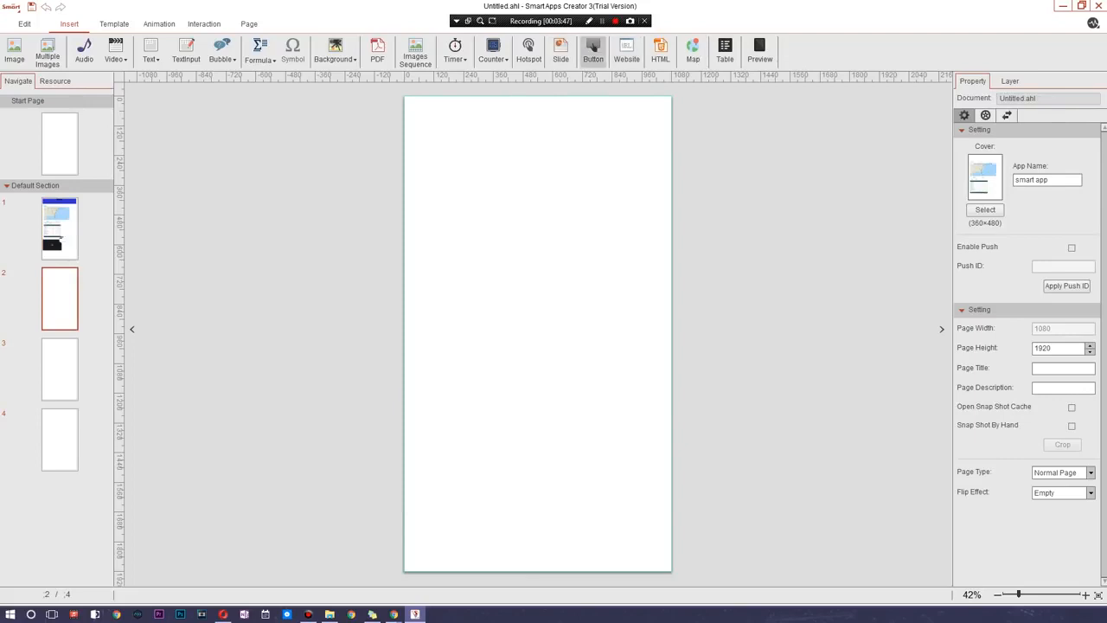
left_click(626, 50)
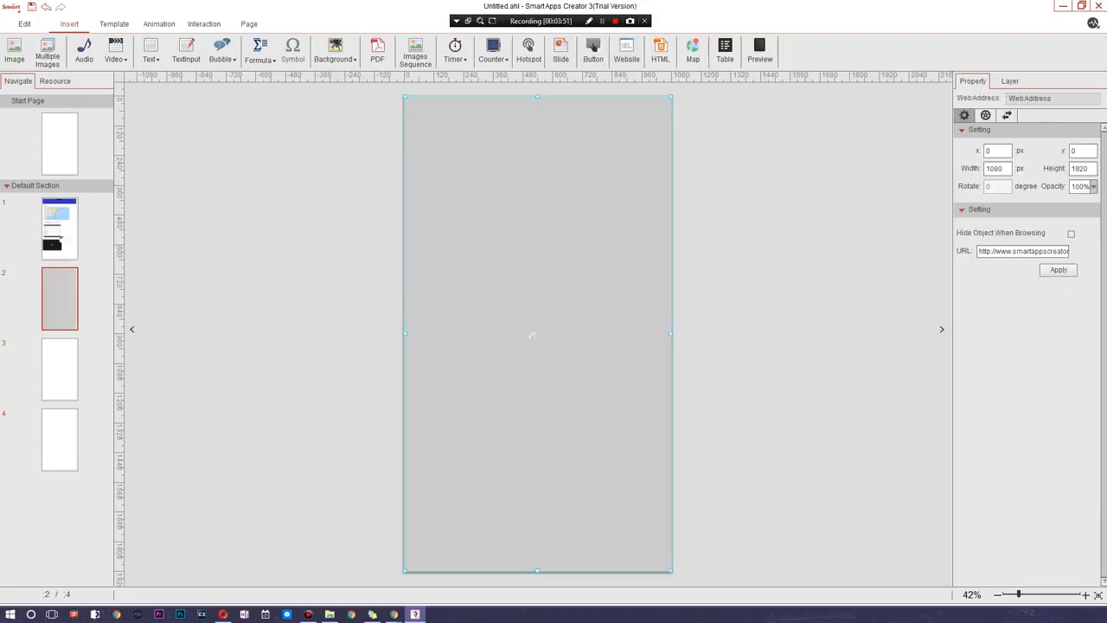
double_click(1026, 250)
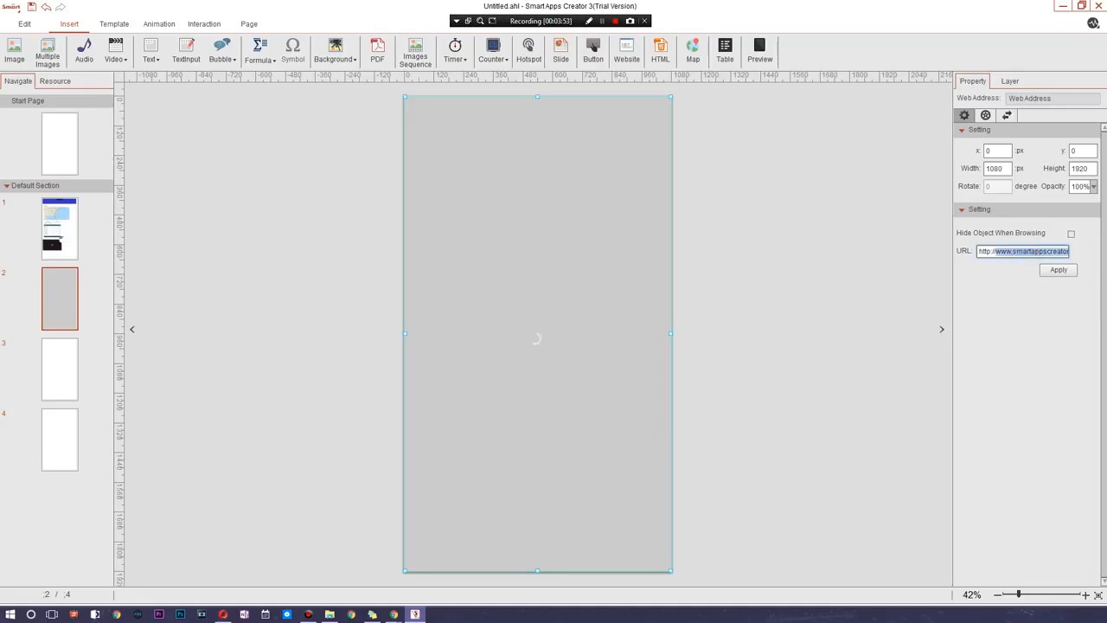
key("BackSpace")
left_click(1014, 251)
key("BackSpace")
key("BackSpace")
key("BackSpace")
key("BackSpace")
key("BackSpace")
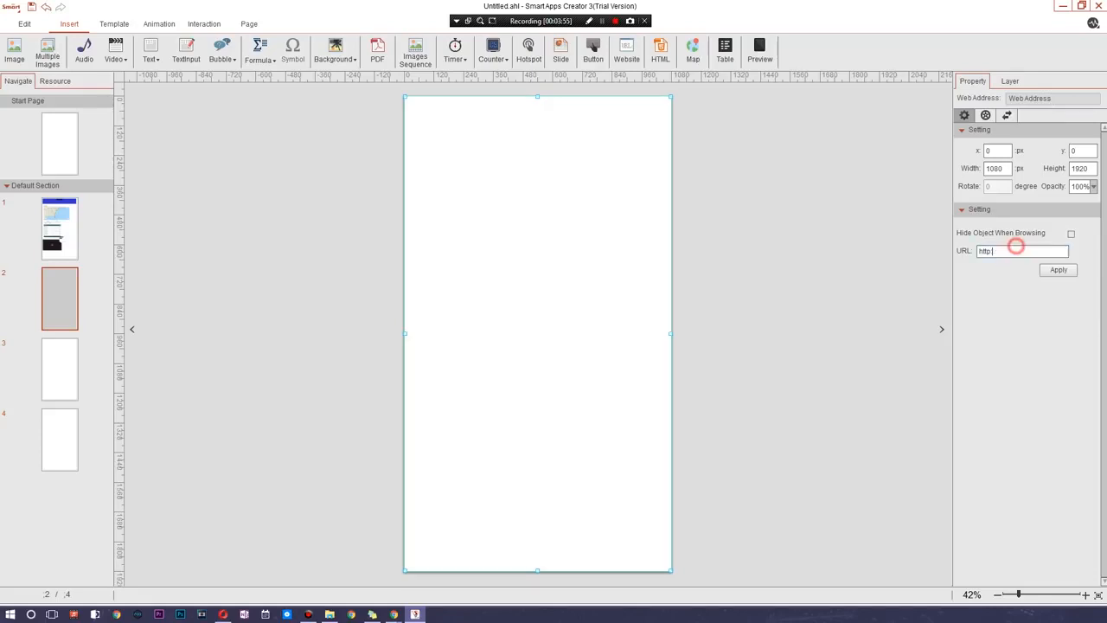
- Copy the YouTube channel's address from Chrome and apply it as the page 2 website object's URL
key("alt+Tab")
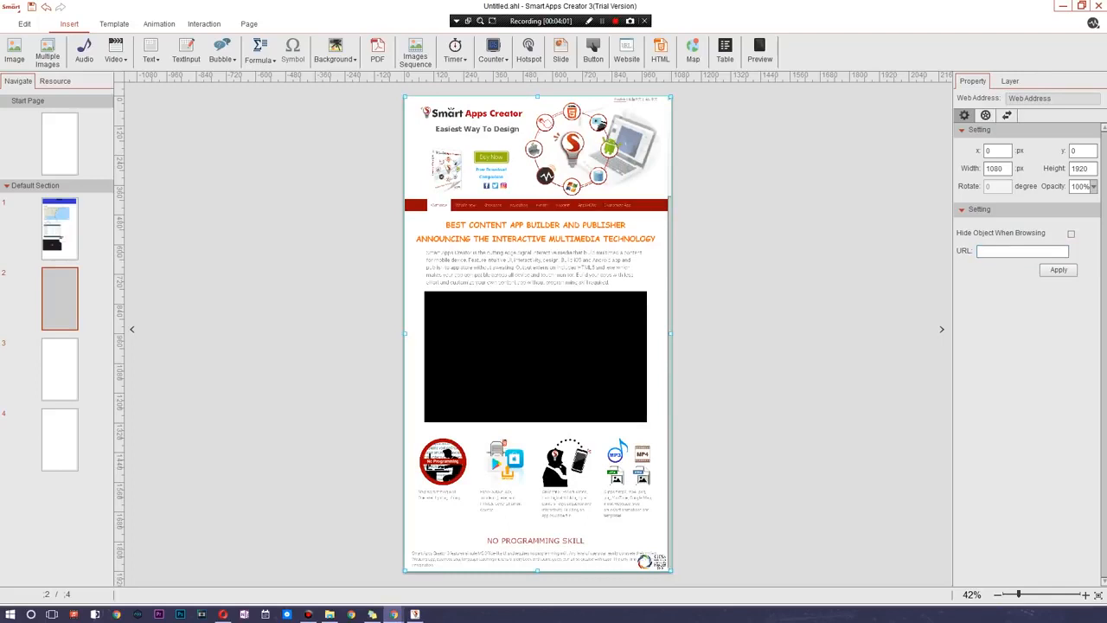
key("ctrl+v")
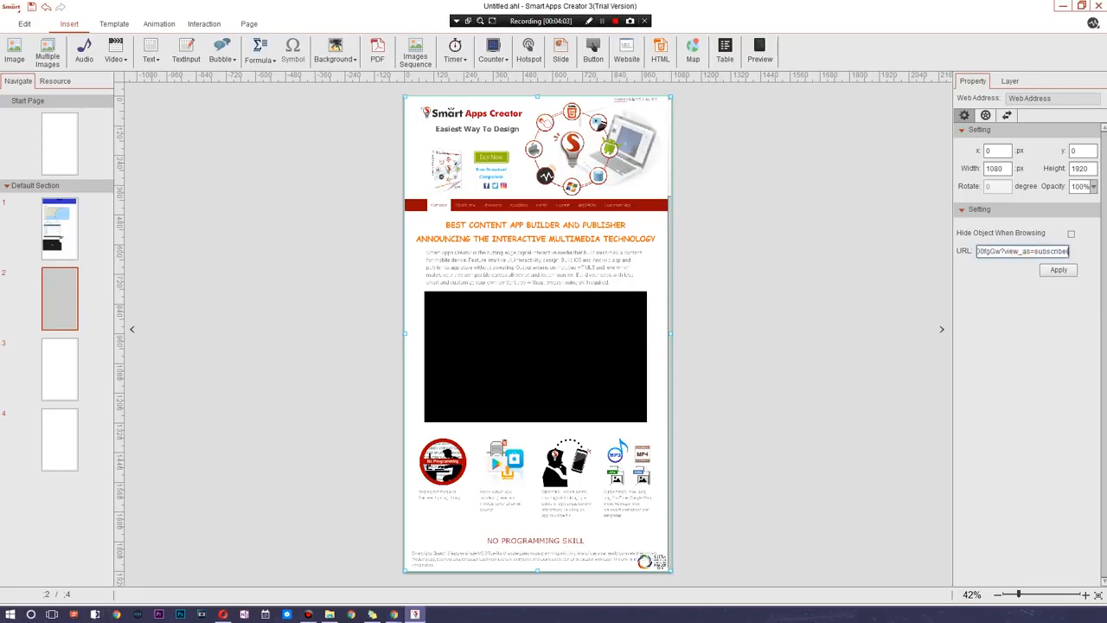
left_click(1059, 270)
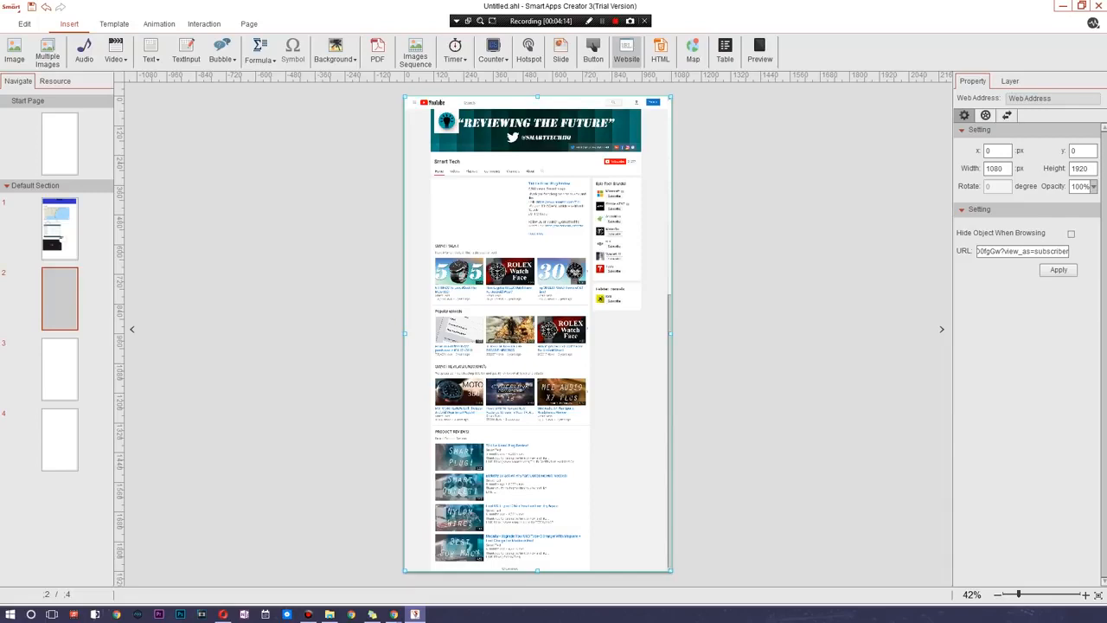
- View page 3 and return to page 1
left_click(71, 357)
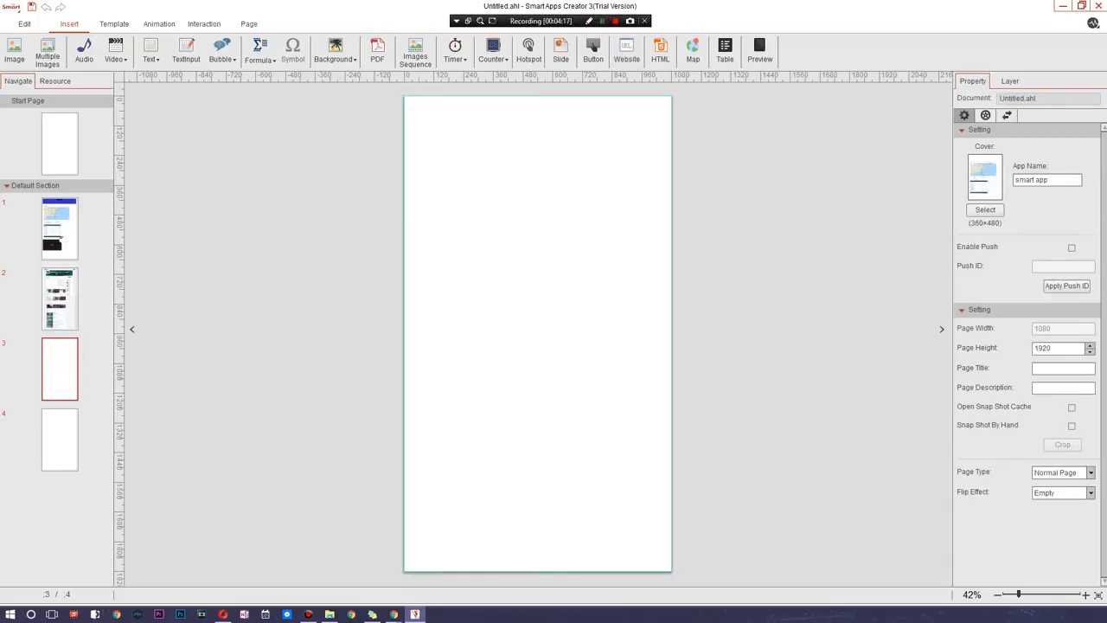
left_click(73, 228)
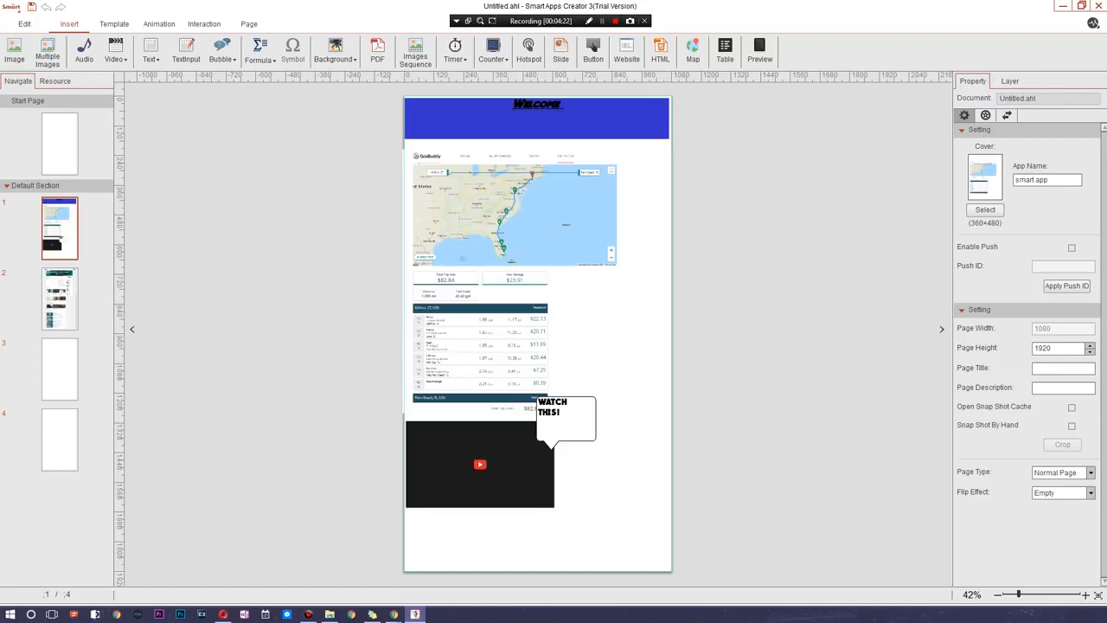
- Insert a map on page 3, enlarge it to about 1302 × 976 px and place it around the page's middle
left_click(45, 317)
left_click(59, 382)
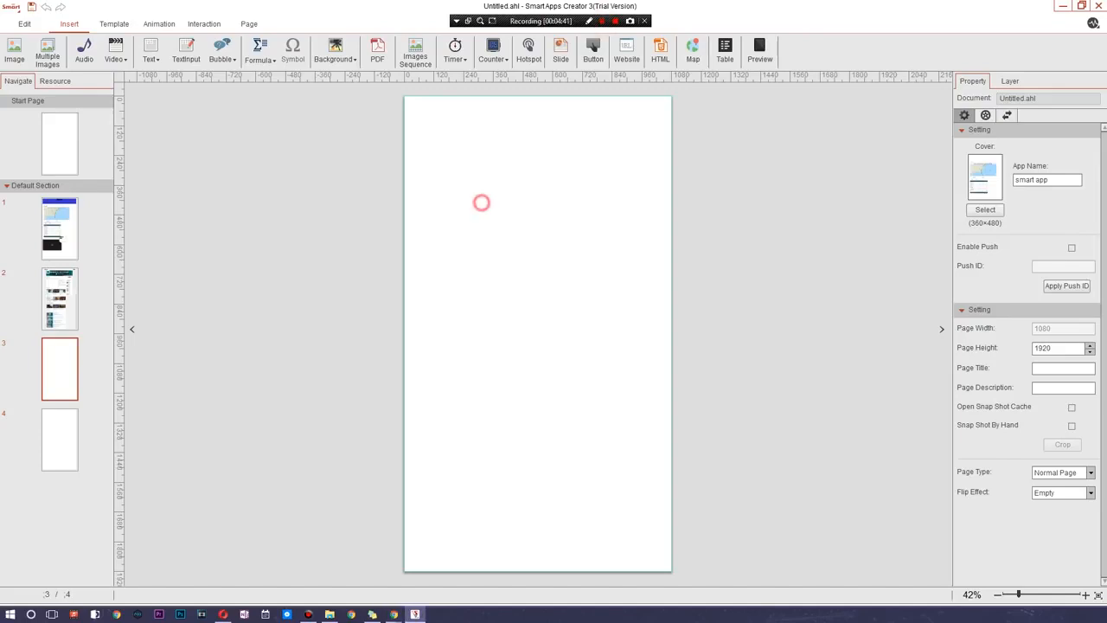
left_click(694, 50)
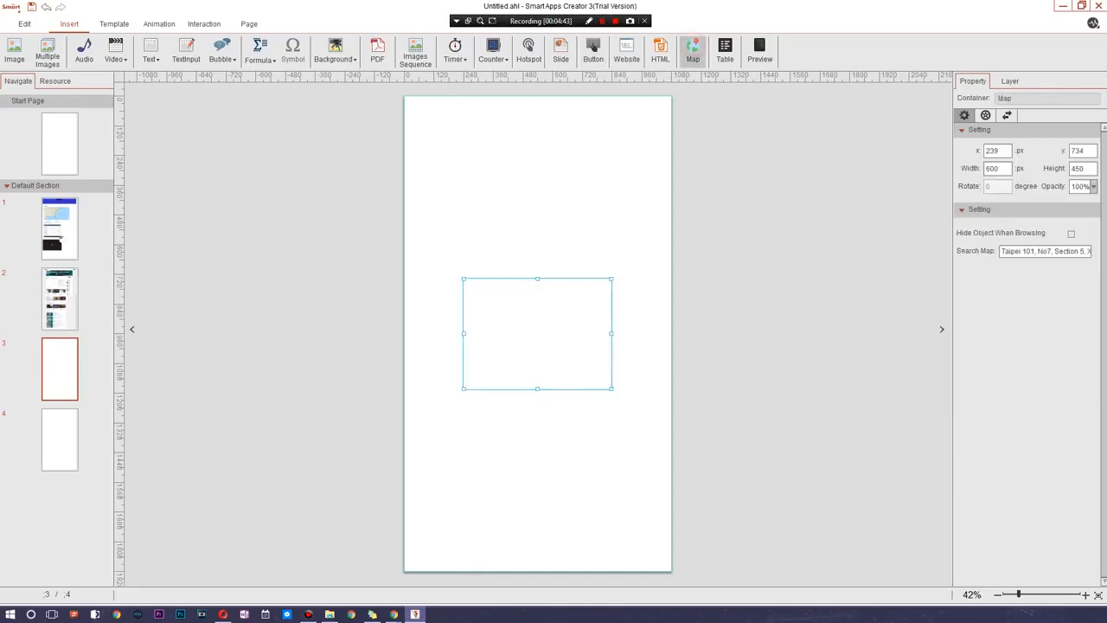
left_click(1073, 251)
left_click(1068, 251)
left_click(1054, 251)
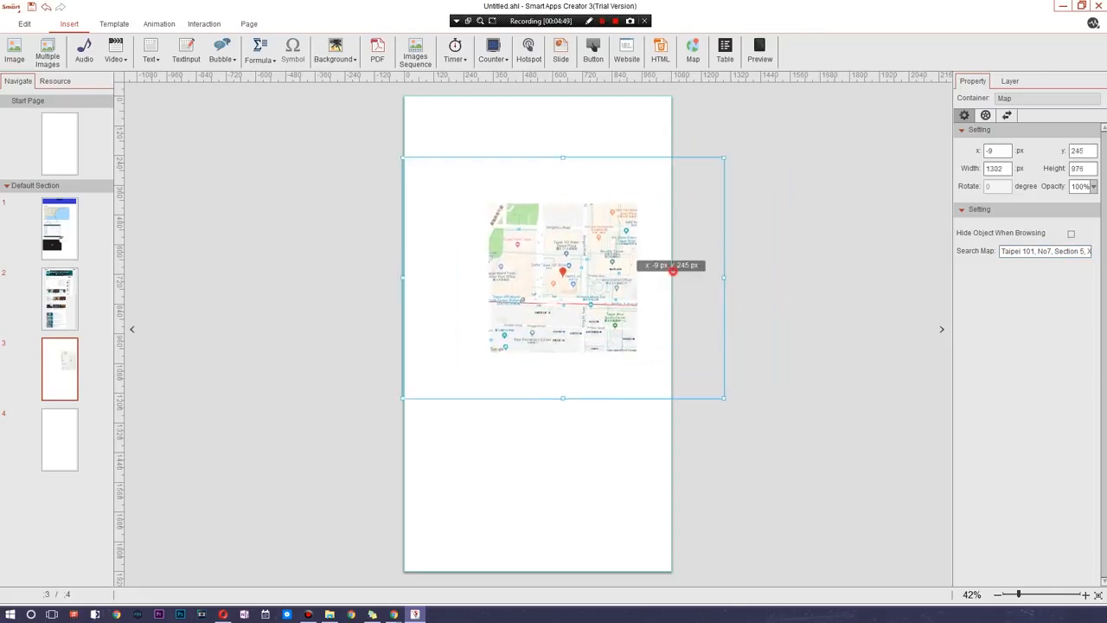
left_click(770, 338)
left_click(545, 336)
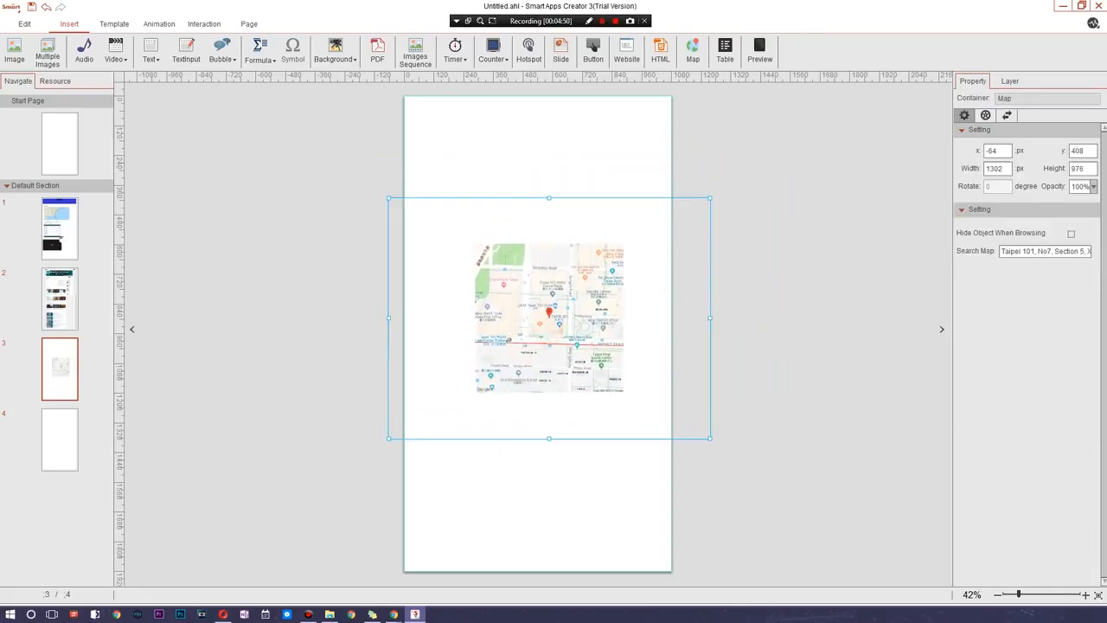
- Check the map's search address and shift the map to about x -124, y 417 px
left_click(1046, 253)
mouse_move(1019, 249)
left_mouse_down()
mouse_move(1094, 250)
mouse_move(1005, 251)
left_mouse_up()
left_click(623, 148)
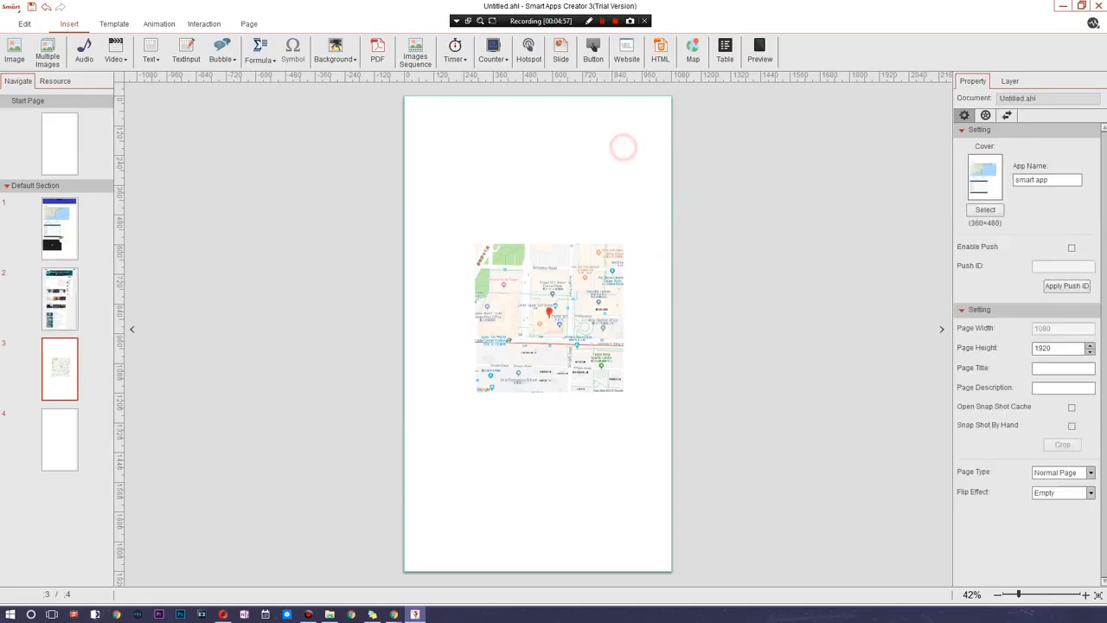
left_click_drag(560, 298, 545, 301)
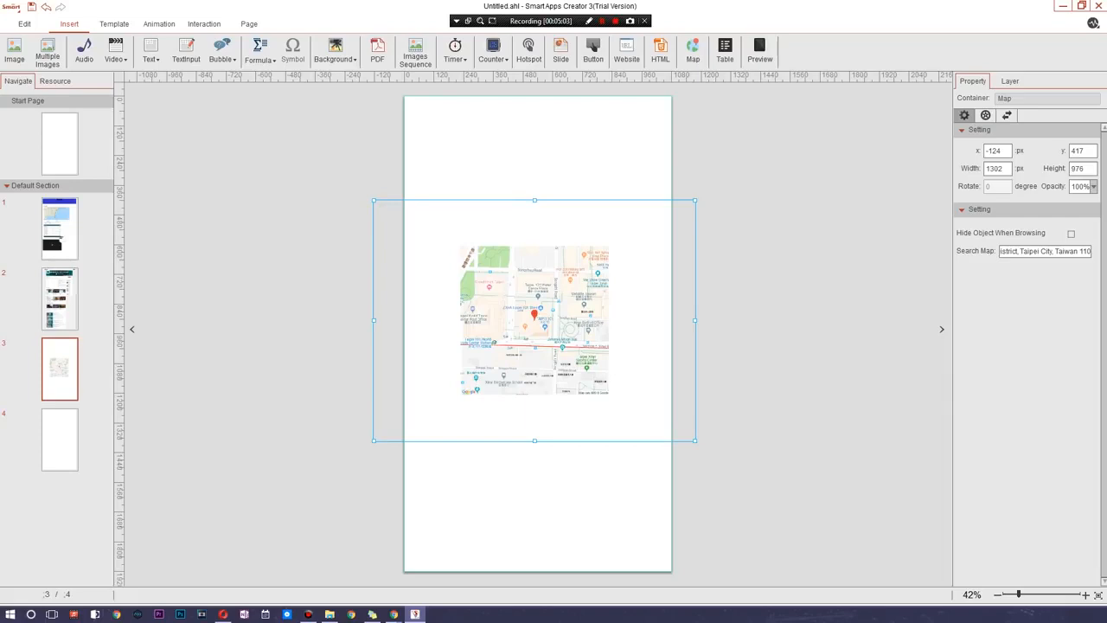
key("Escape")
- Insert an Image Horizontal Slide template above the map at about x 72, y 143 px on page 3
left_click(116, 24)
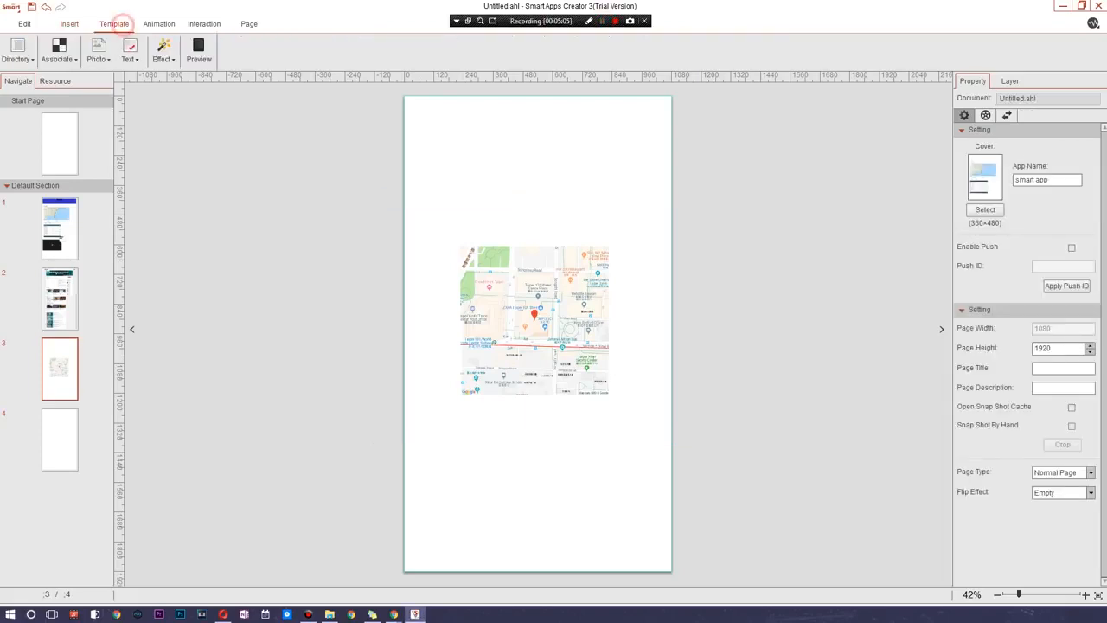
left_click(97, 50)
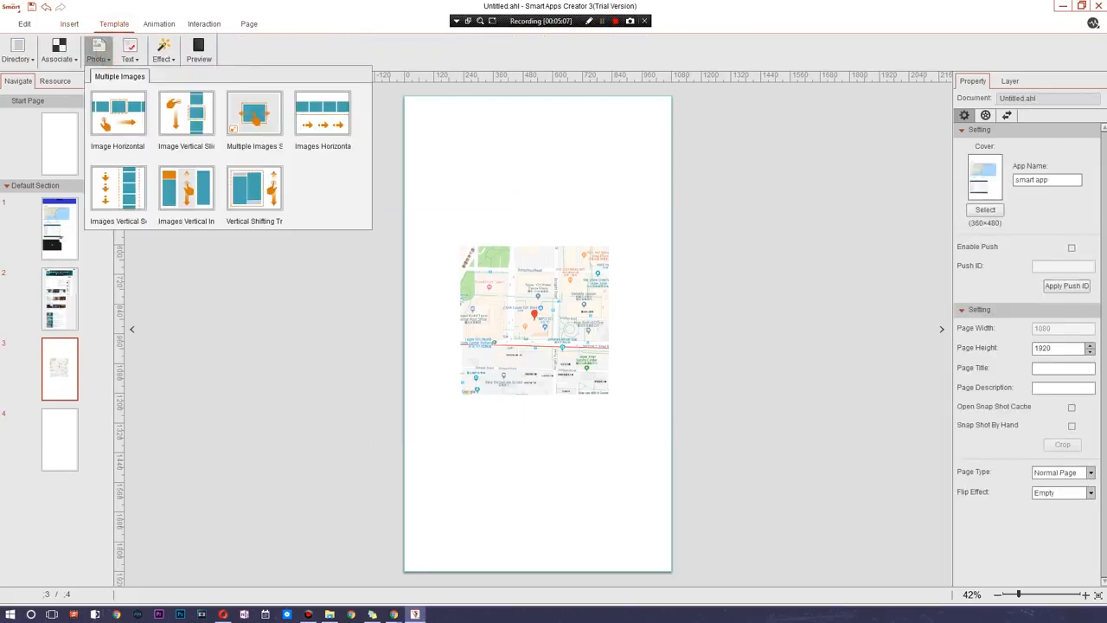
left_click(117, 113)
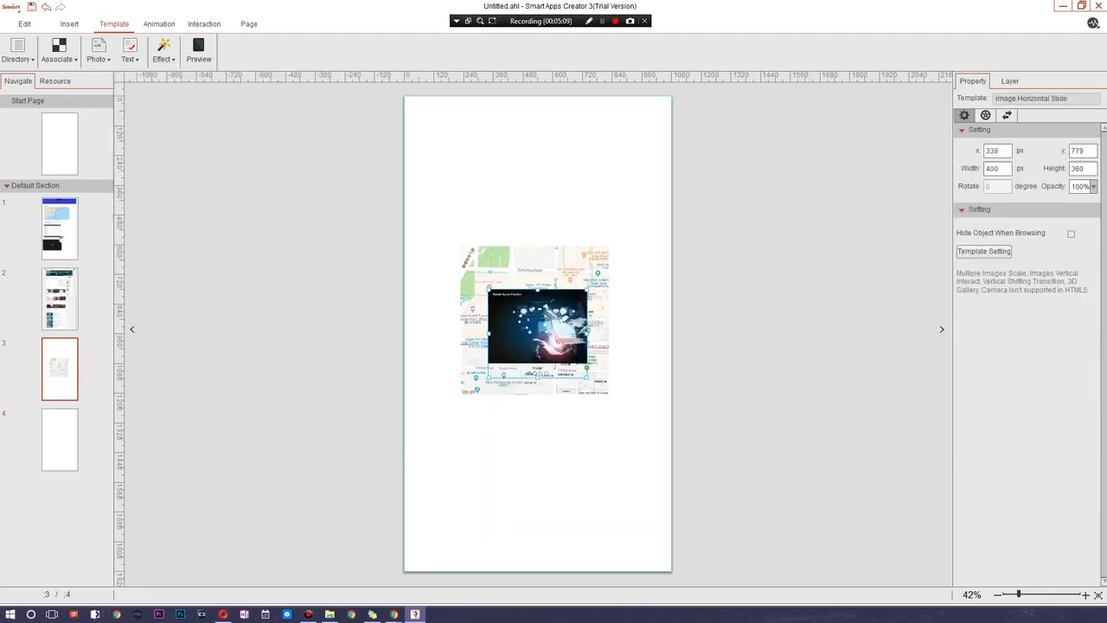
left_click_drag(538, 333, 471, 176)
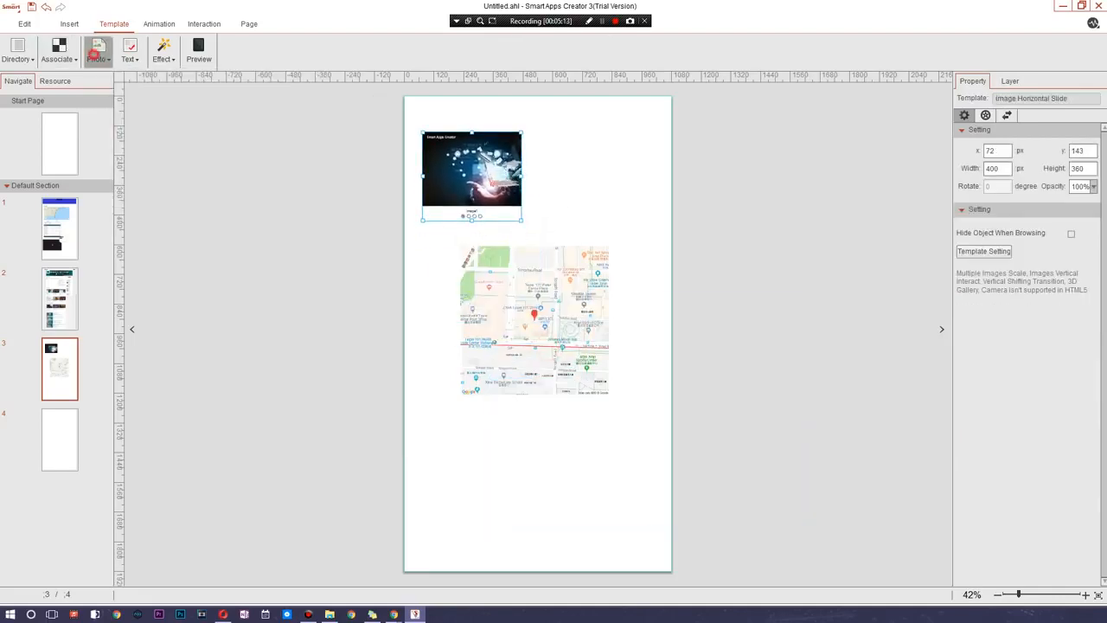
- Insert an Image Vertical Slide template beside the horizontal slide at about x 579, y 152 px
left_click(98, 50)
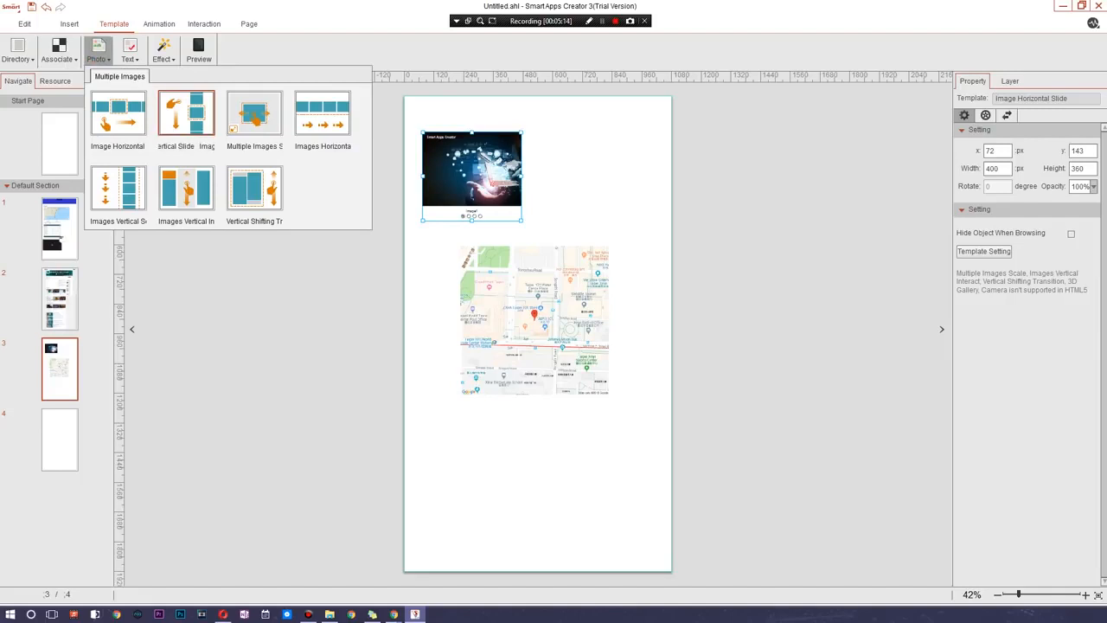
left_click(190, 122)
left_click_drag(562, 333, 630, 171)
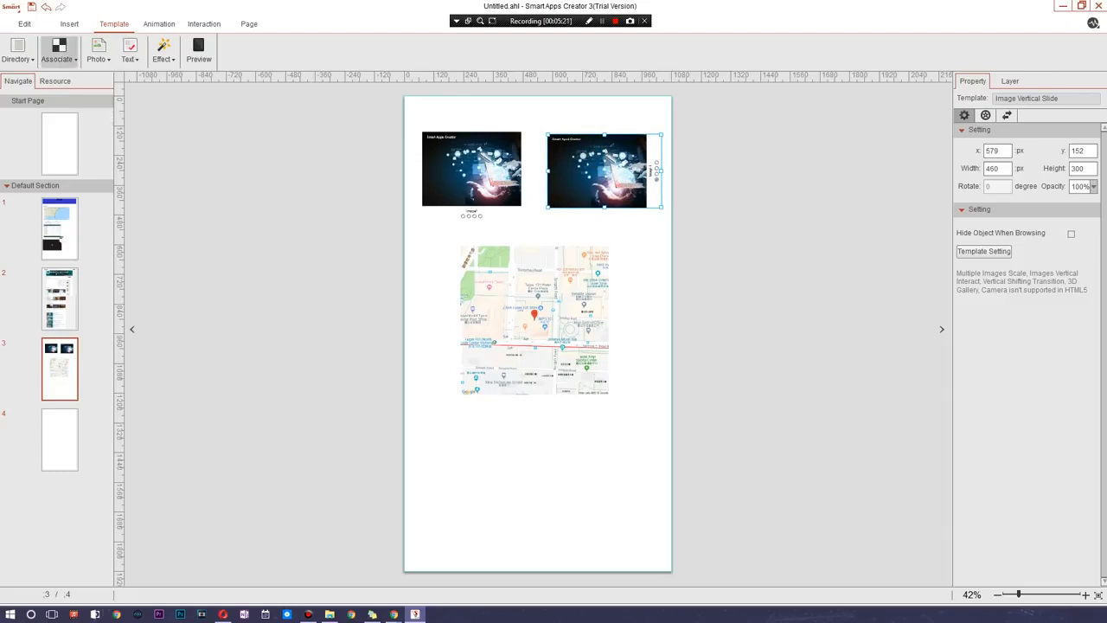
- Insert a 3D Gallery effect template and place it below the map at about x 92, y 1309 px
left_click(58, 50)
left_click(129, 50)
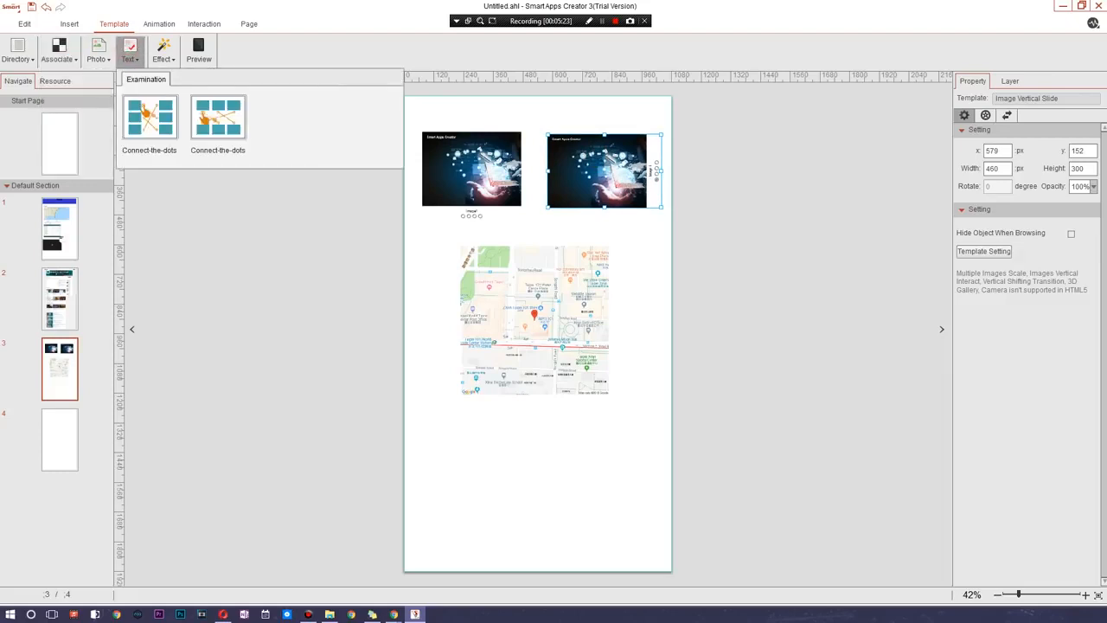
left_click(162, 50)
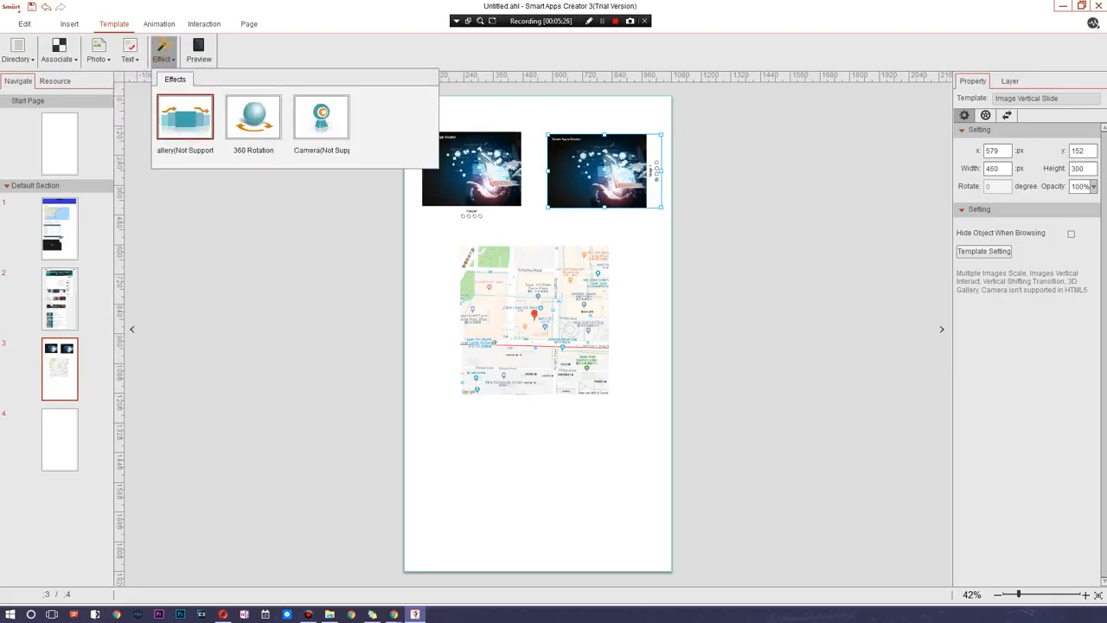
left_click(185, 120)
left_click_drag(537, 334, 545, 458)
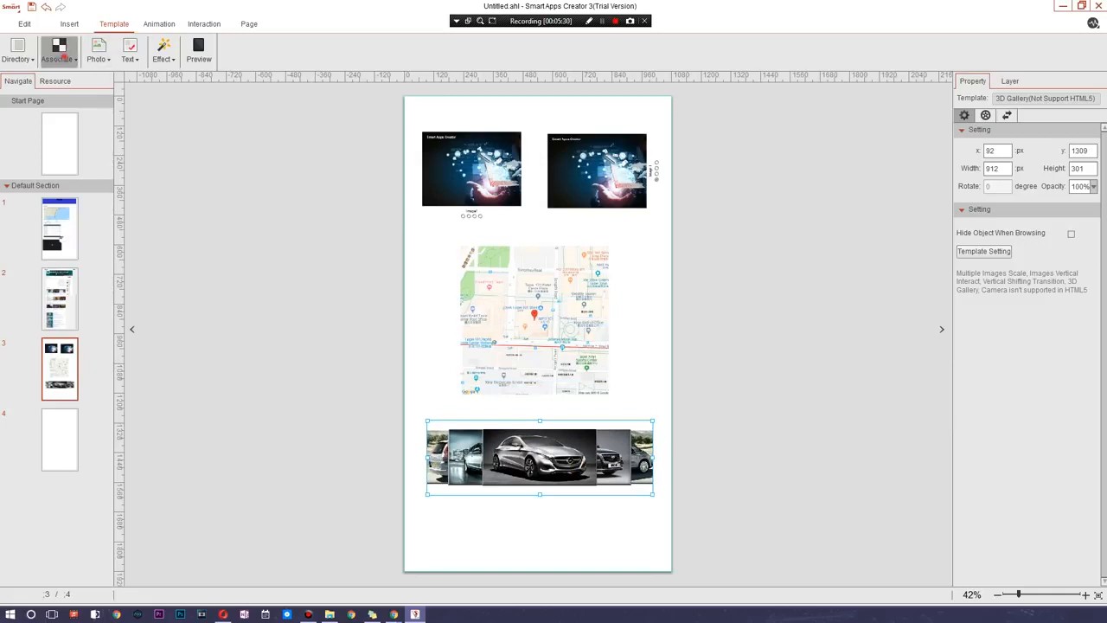
- Insert a 360 Rotation effect template over the centre of the map on page 3
left_click(58, 50)
left_click(163, 50)
left_click(162, 50)
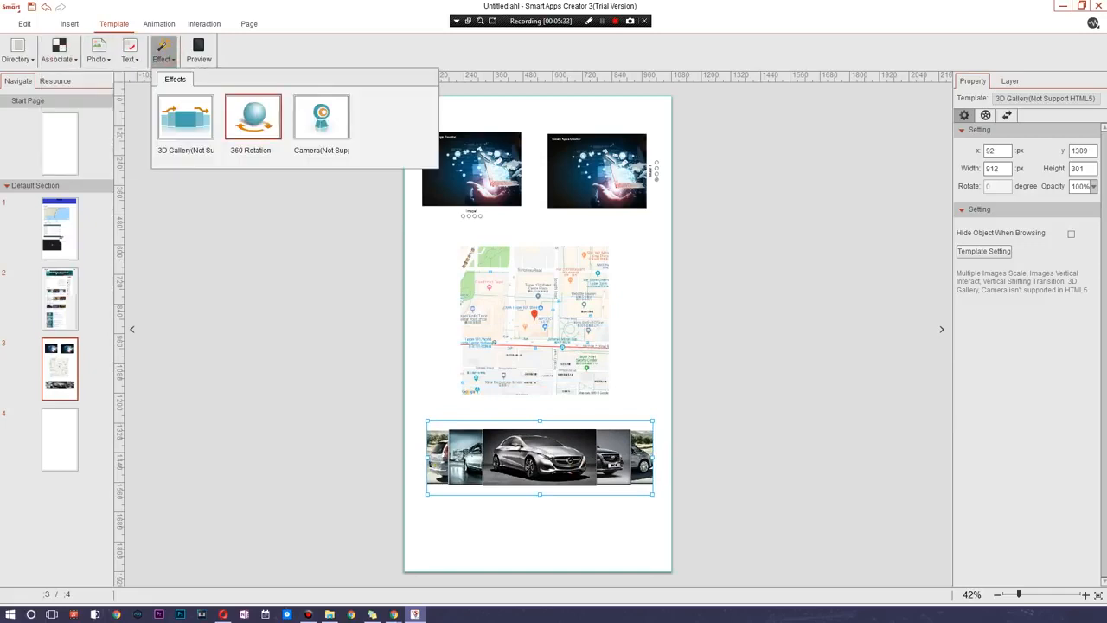
left_click(252, 117)
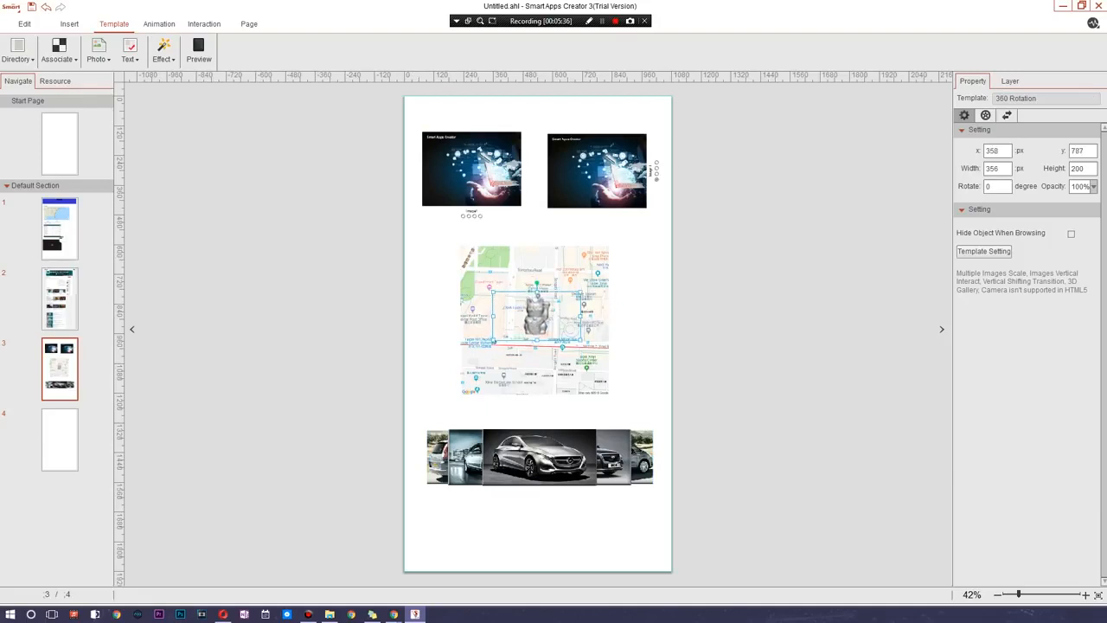
left_click(635, 303)
left_click(537, 319)
- Preview page 3 in the phone simulator and go to the app's home page
left_click(198, 50)
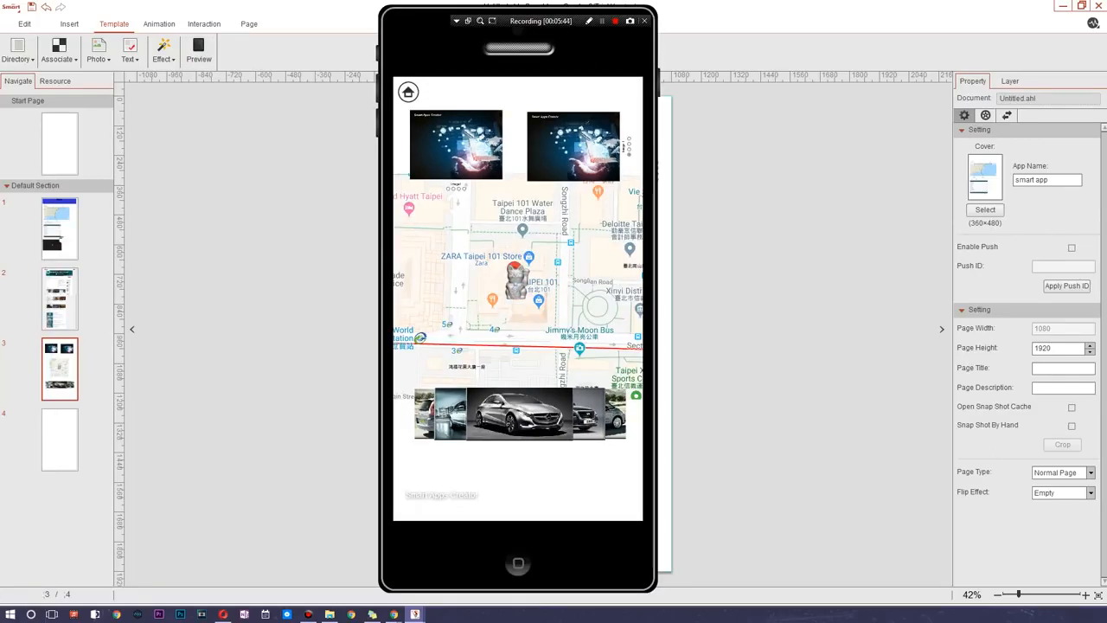
left_click_drag(583, 57, 833, 53)
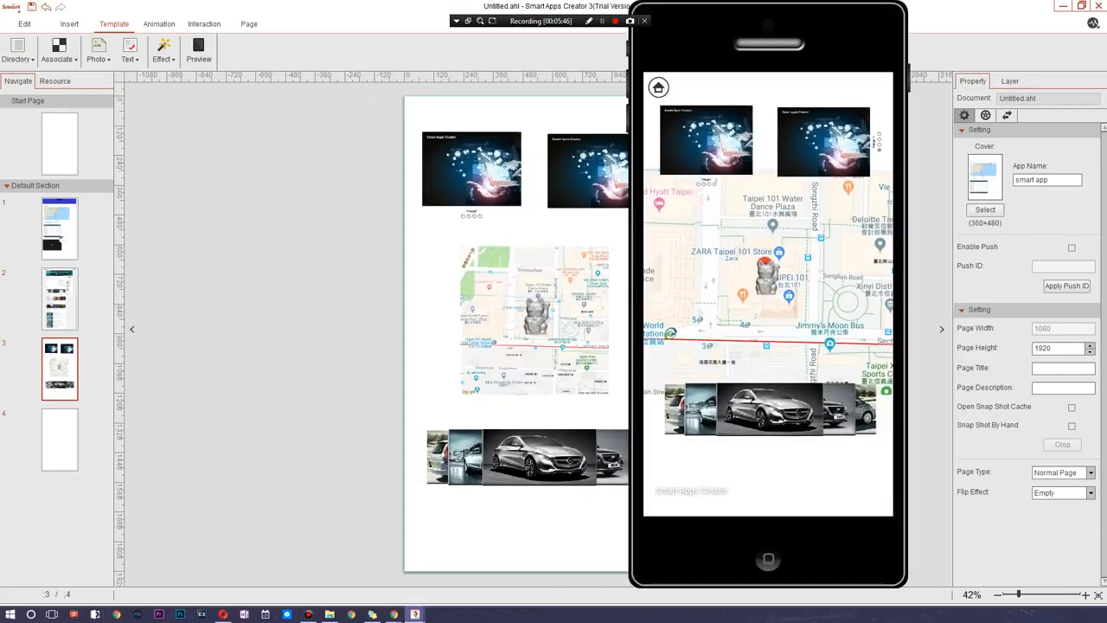
left_click(659, 87)
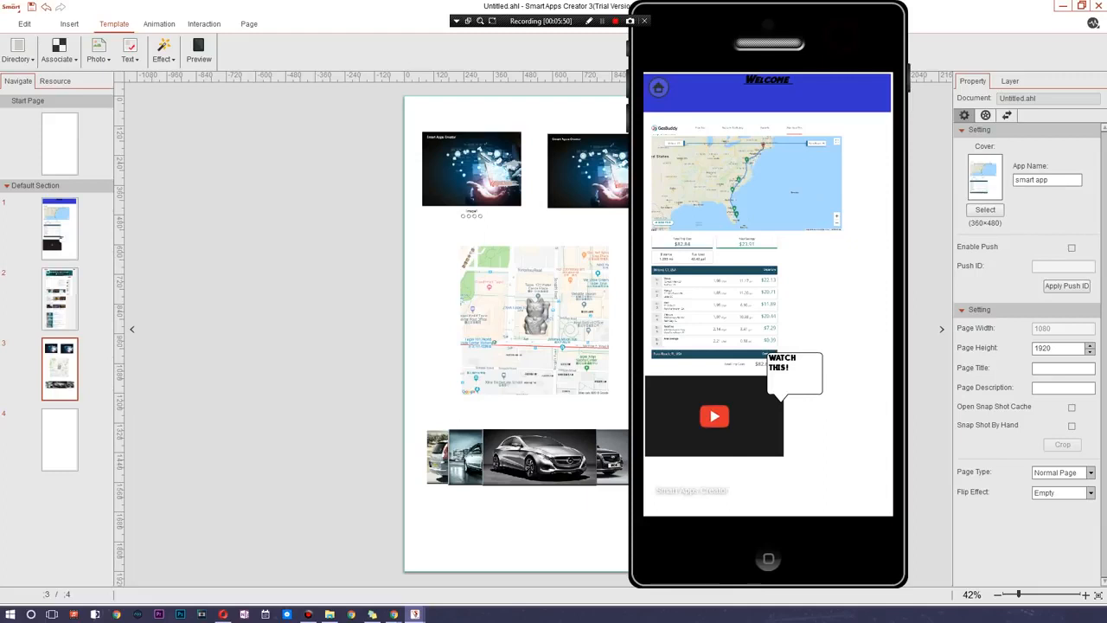
left_click_drag(843, 36, 874, 36)
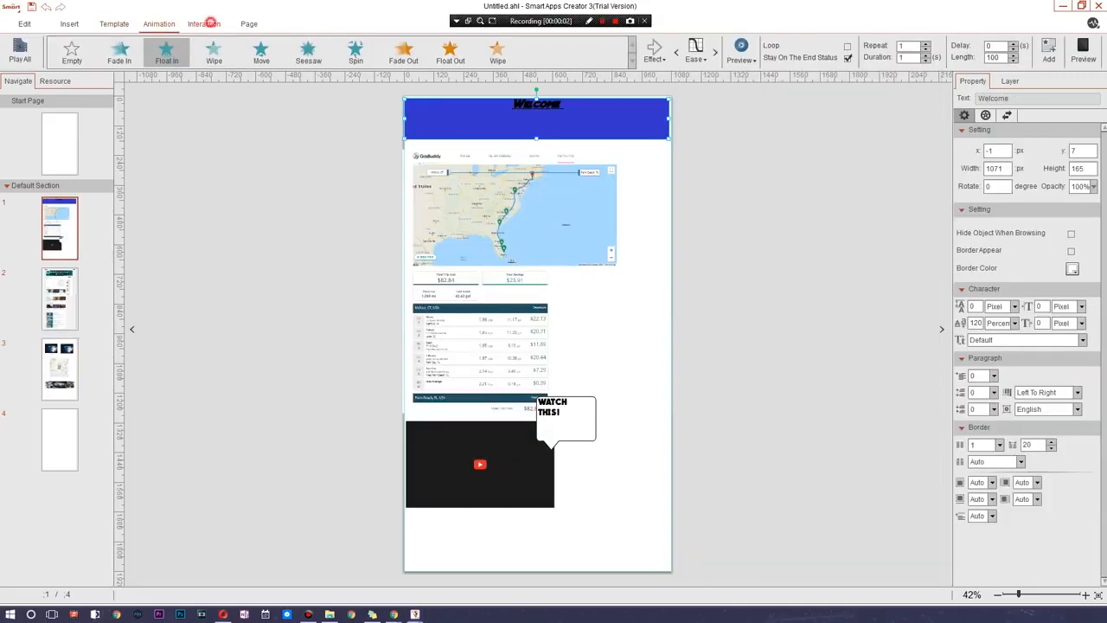
- Compare the interaction triggers available for page 1's Welcome text, gas map image and YouTube video
left_click(206, 23)
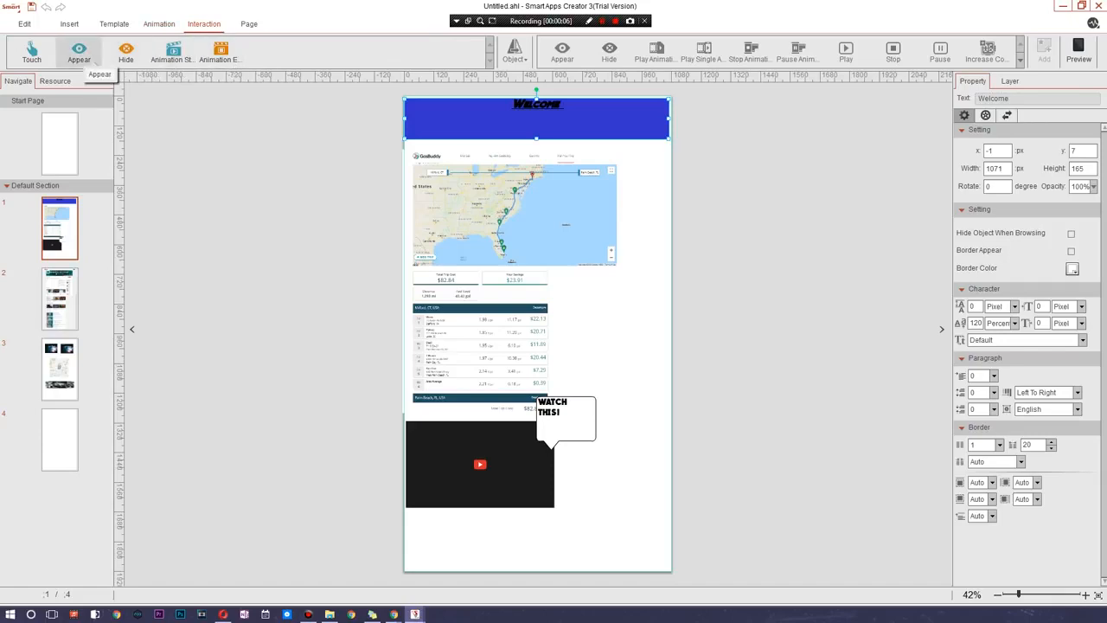
left_click_drag(359, 140, 747, 259)
left_click(680, 286)
left_click(519, 176)
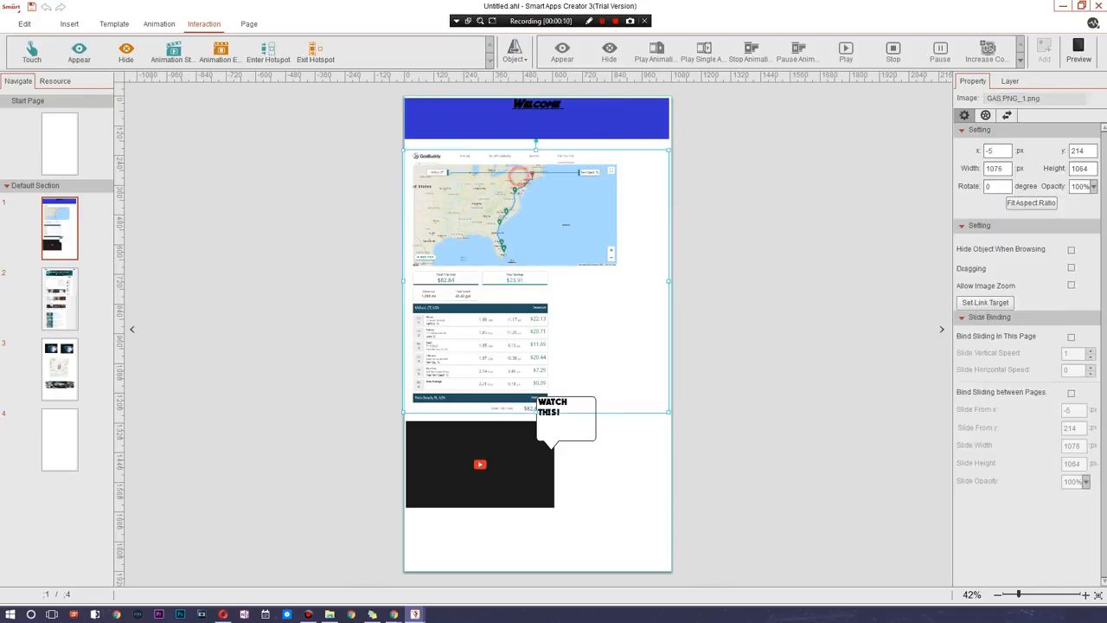
left_click(329, 198)
left_click(493, 112)
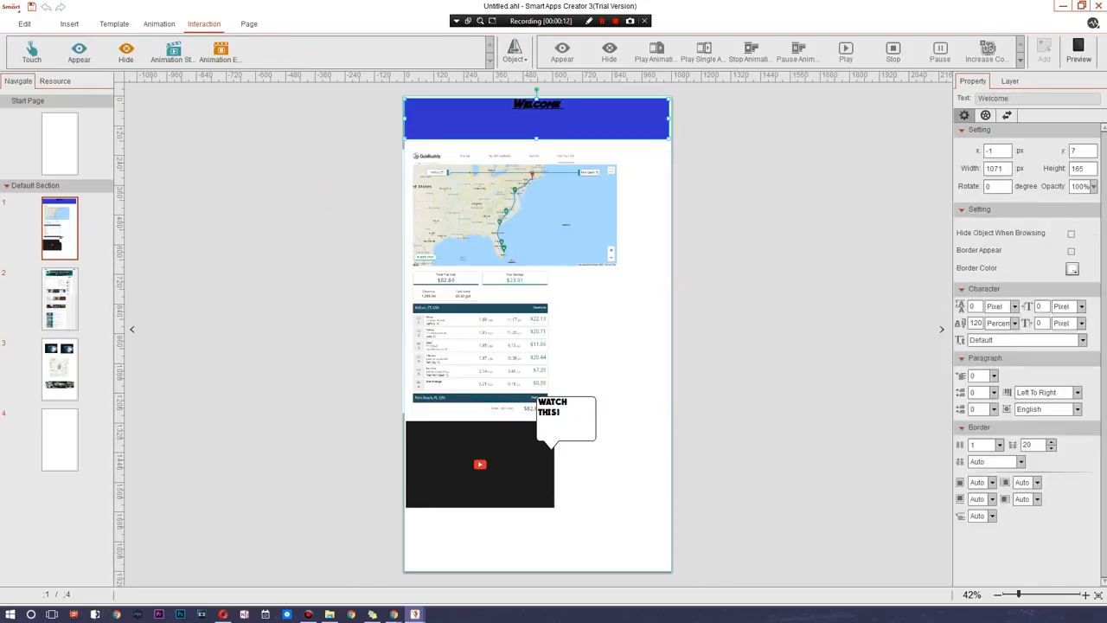
left_click(488, 220)
left_click(512, 437)
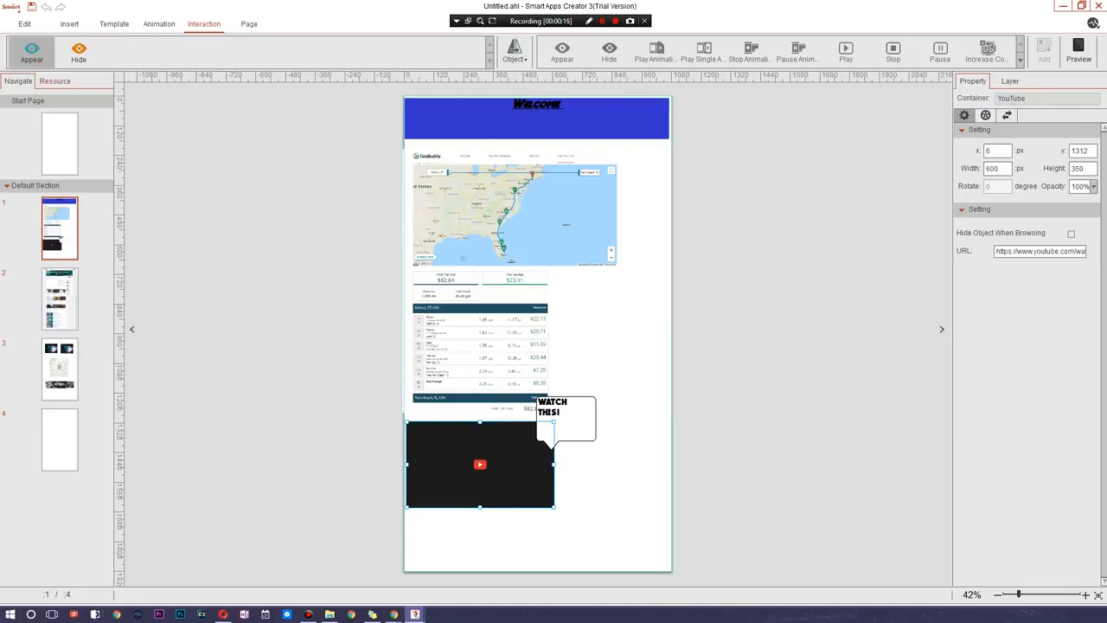
left_click(31, 52)
left_click(535, 230)
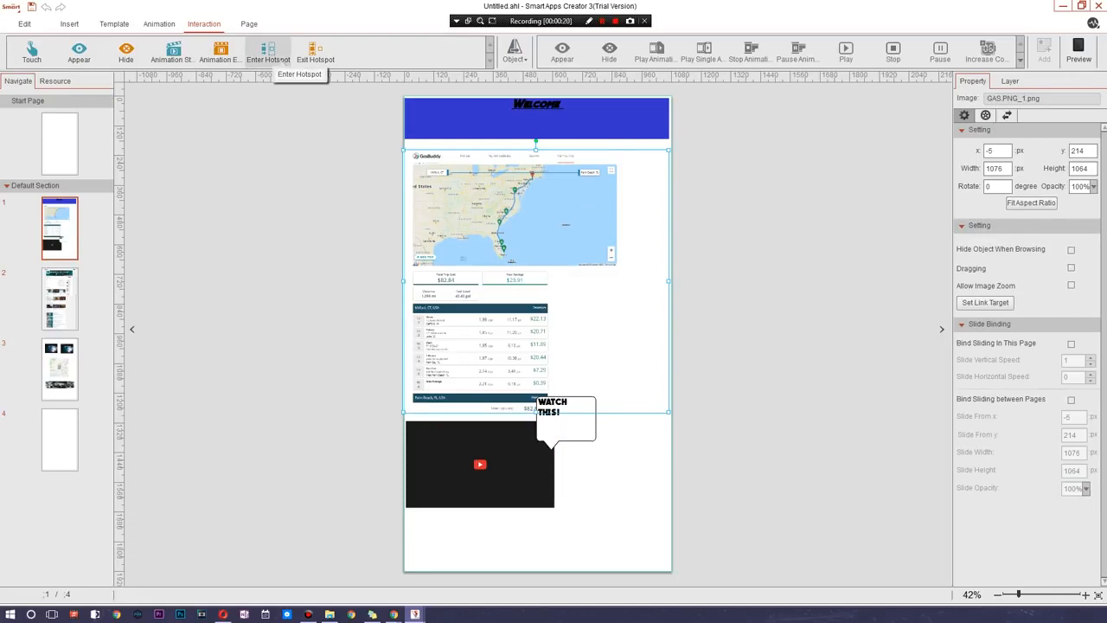
left_click(640, 243)
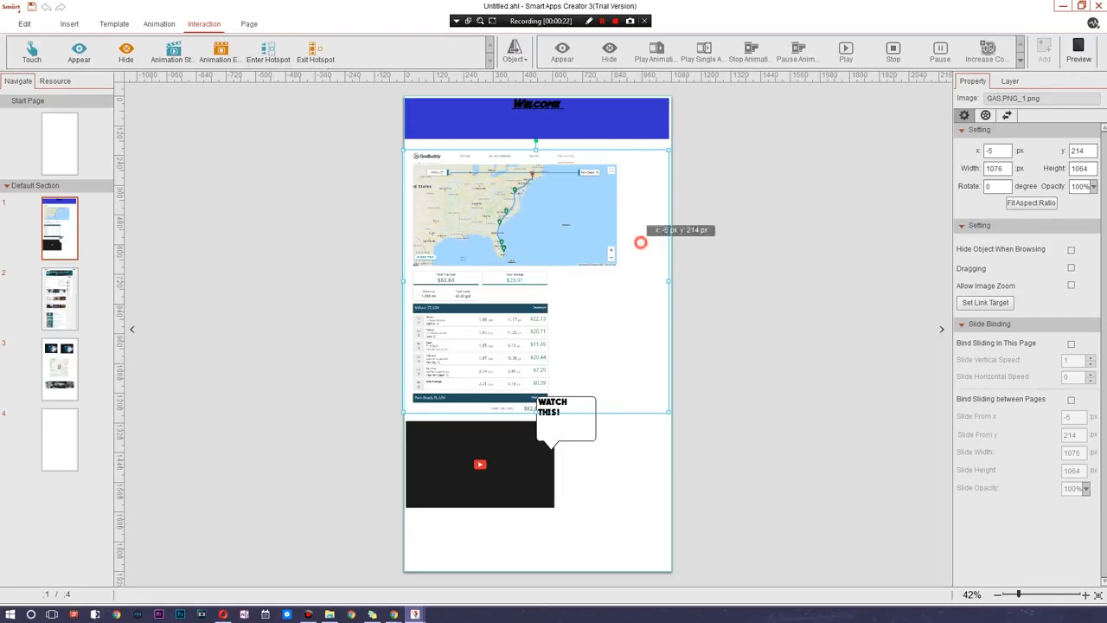
left_click(752, 216)
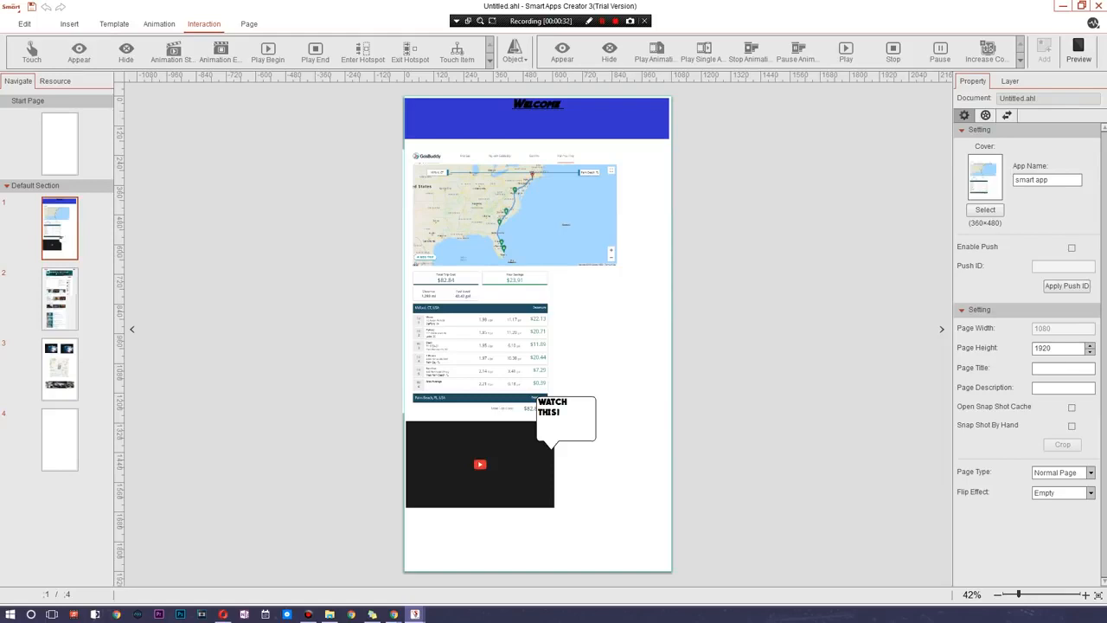
- Review the page options and the navigation settings, and close the navigation settings without changes
left_click(248, 24)
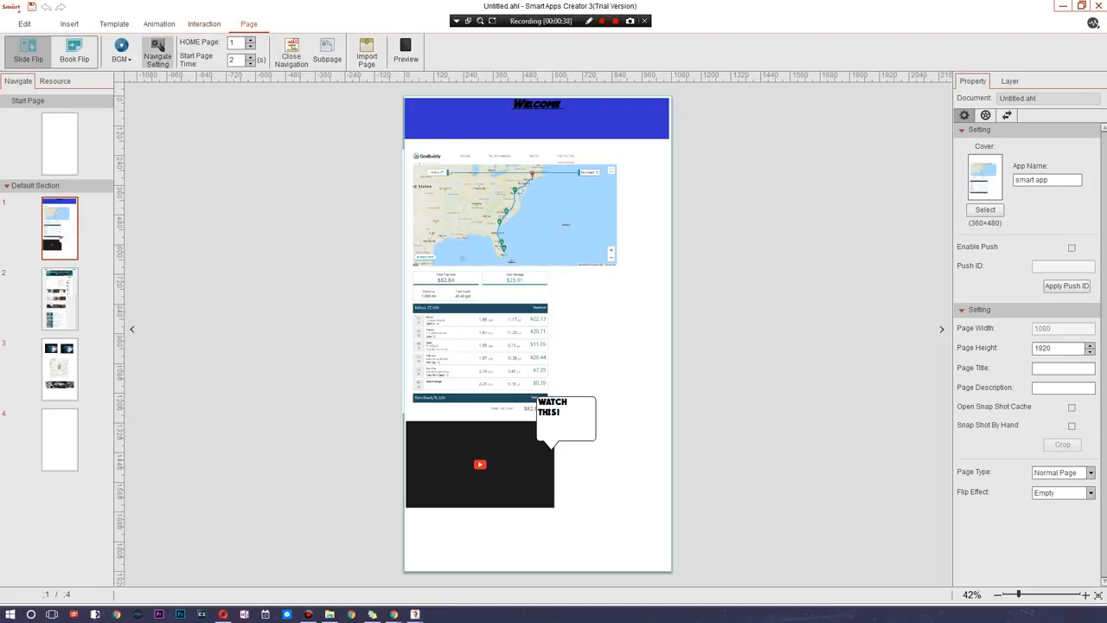
left_click(121, 52)
left_click(122, 52)
left_click(158, 54)
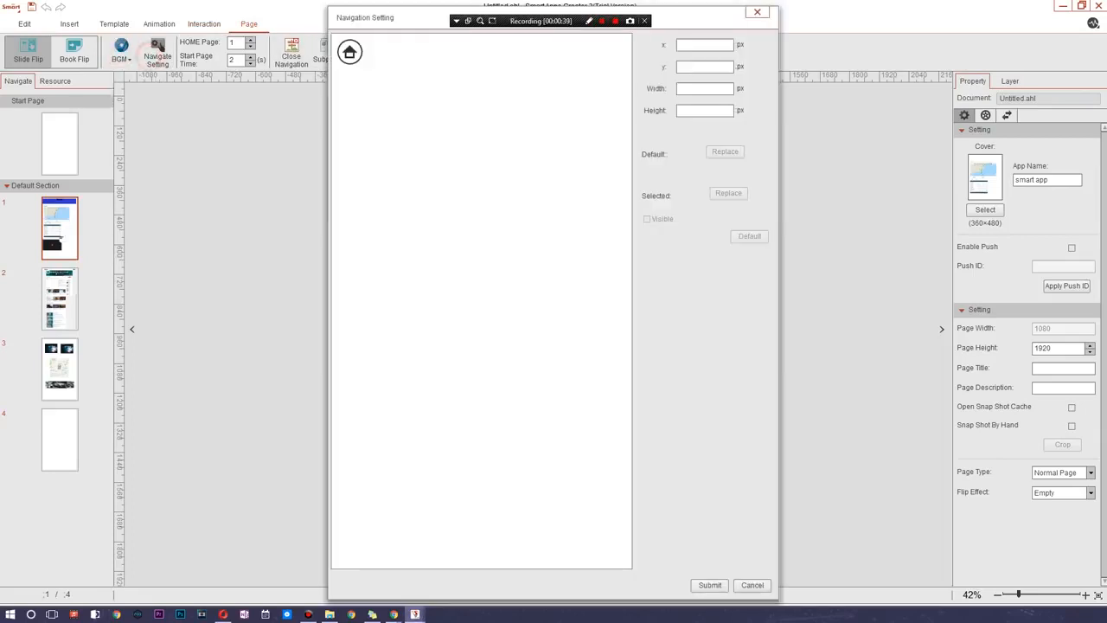
left_click(765, 10)
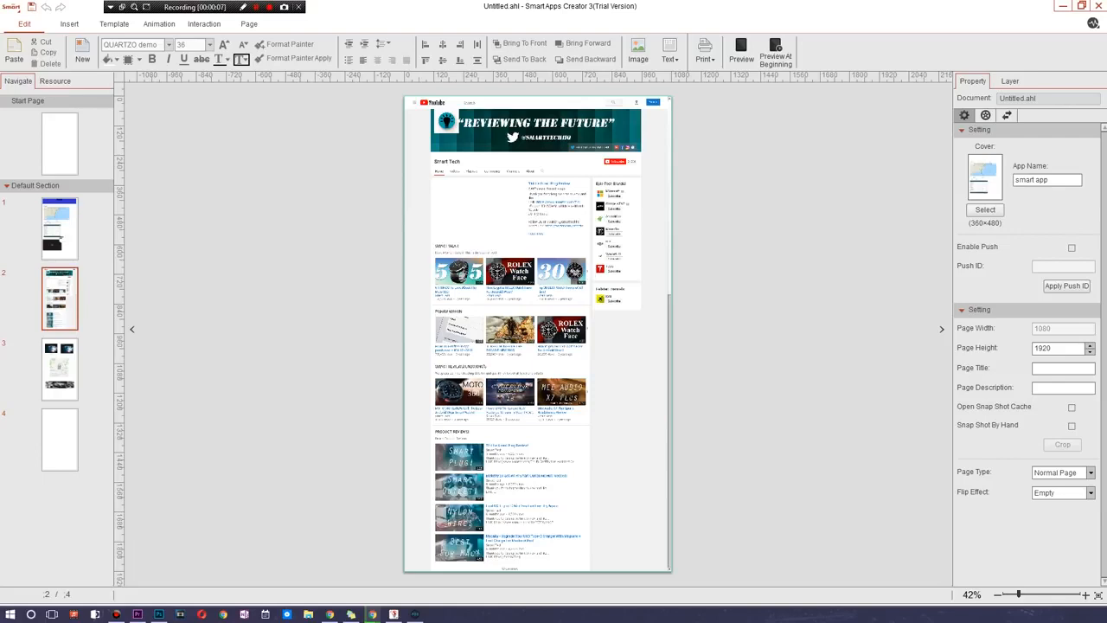
- Start outputting the project as an Android APK and set the app name to GreatestApp
left_click(12, 7)
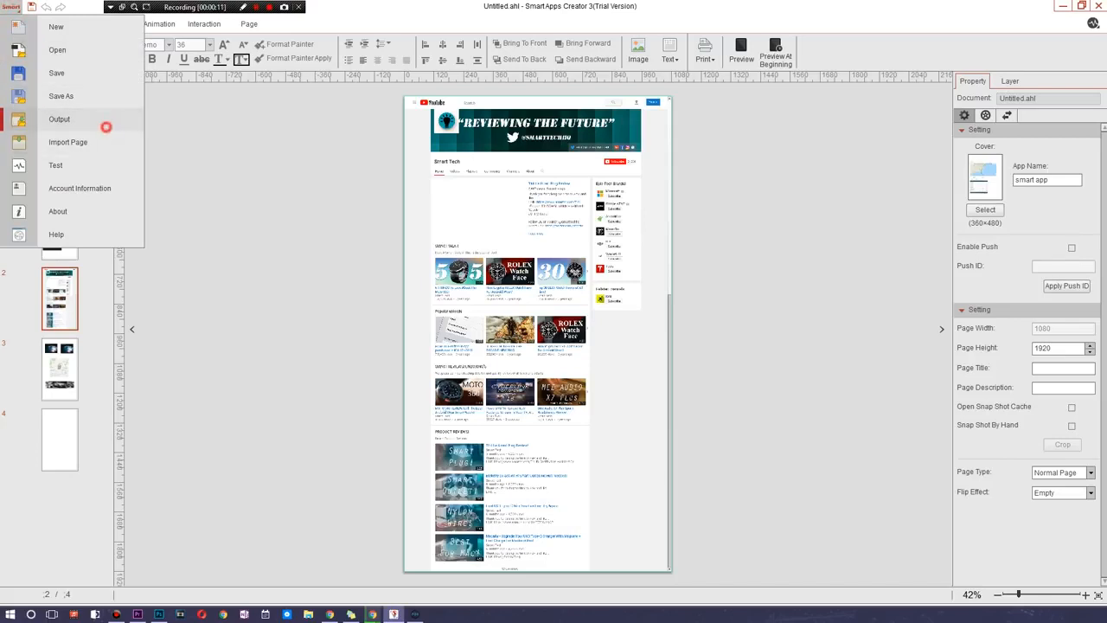
left_click(105, 121)
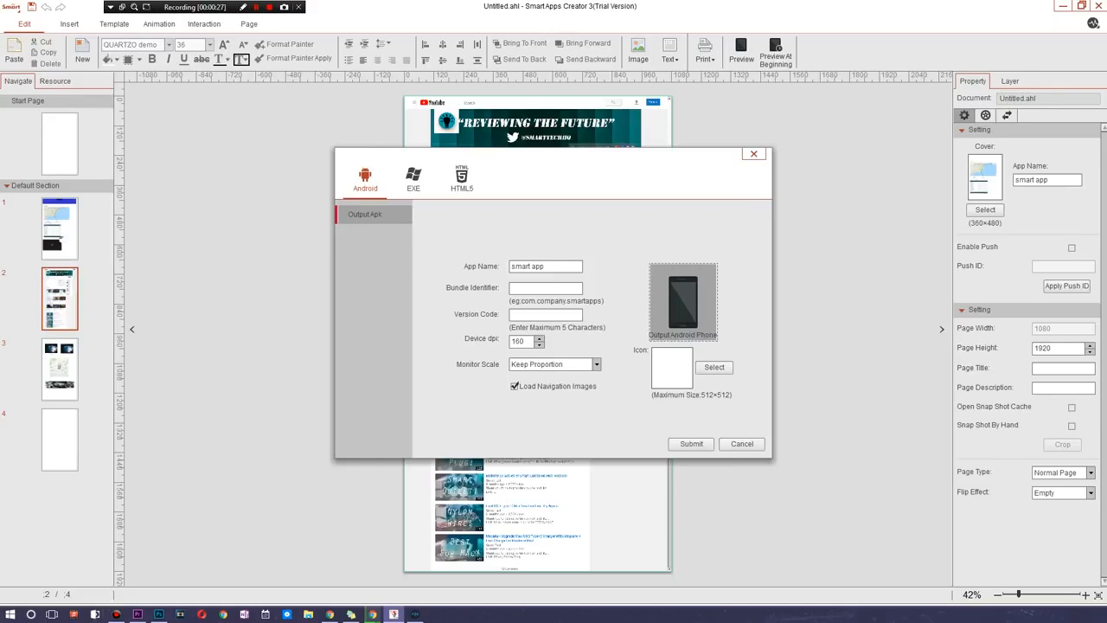
left_click(554, 266)
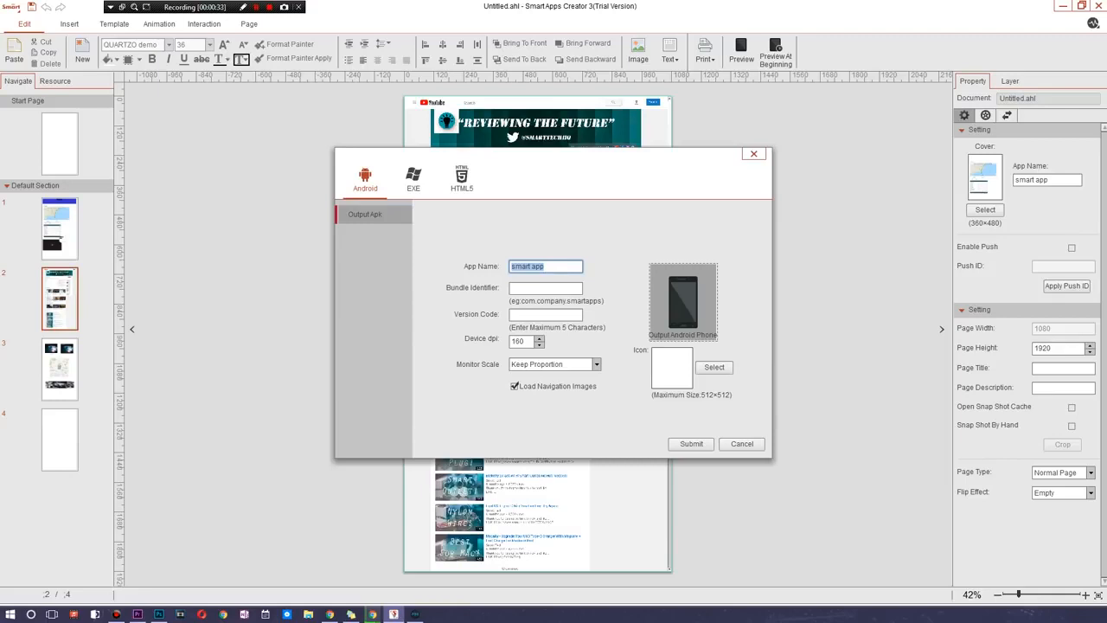
type("GreatestApp")
- Set the APK's bundle identifier to com.smart.tech and its version code to 00001, and try to submit the output settings
left_click(545, 288)
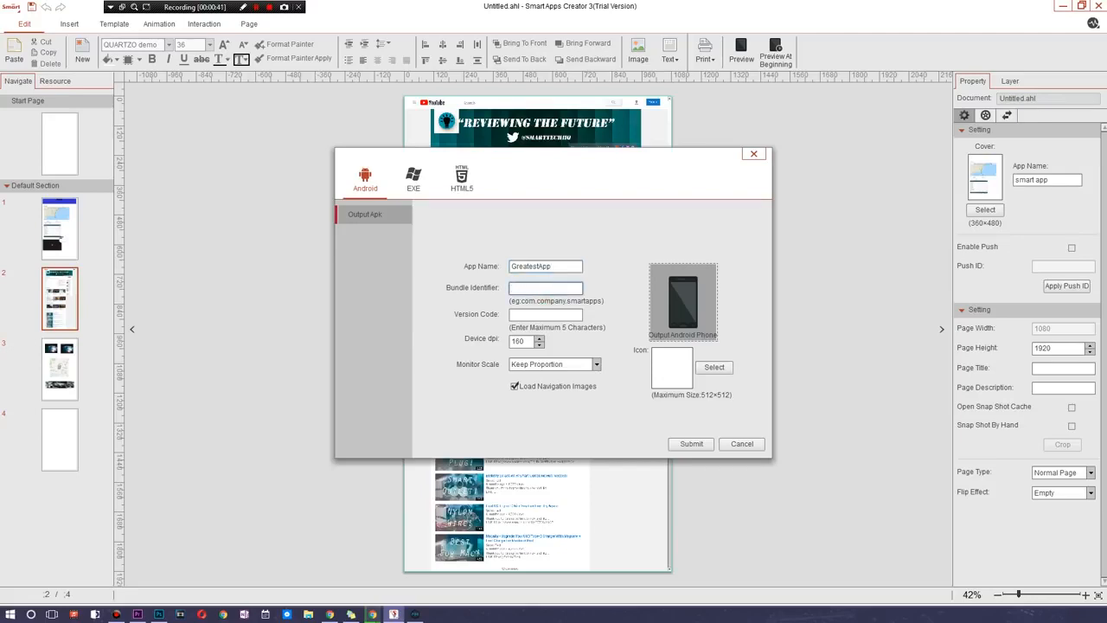
type("com.smart.techy")
key("BackSpace")
left_click(558, 312)
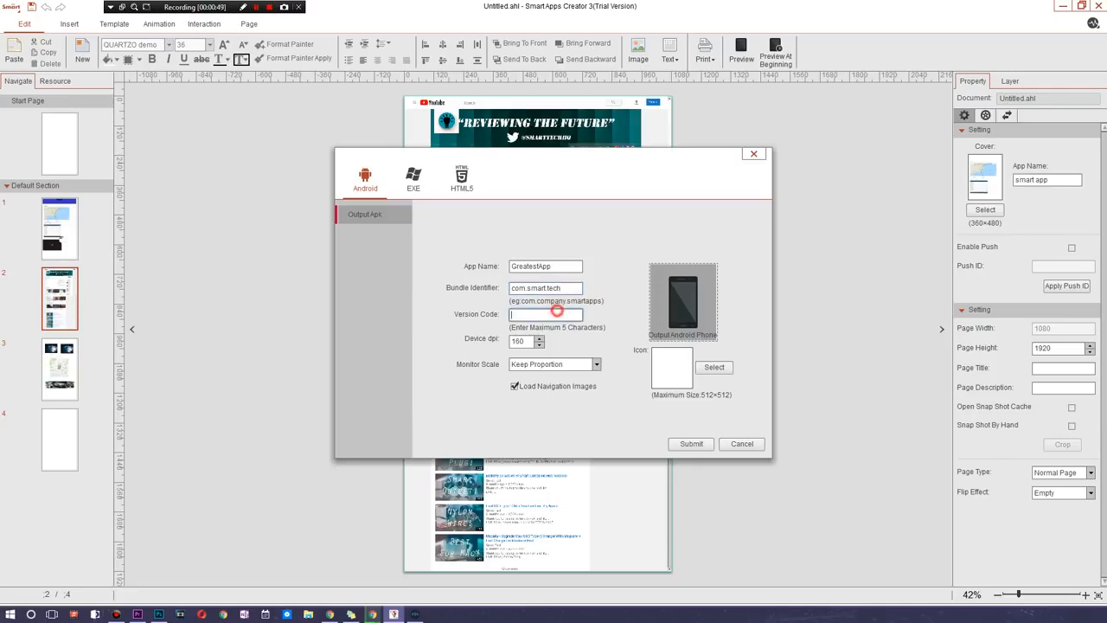
type("00001")
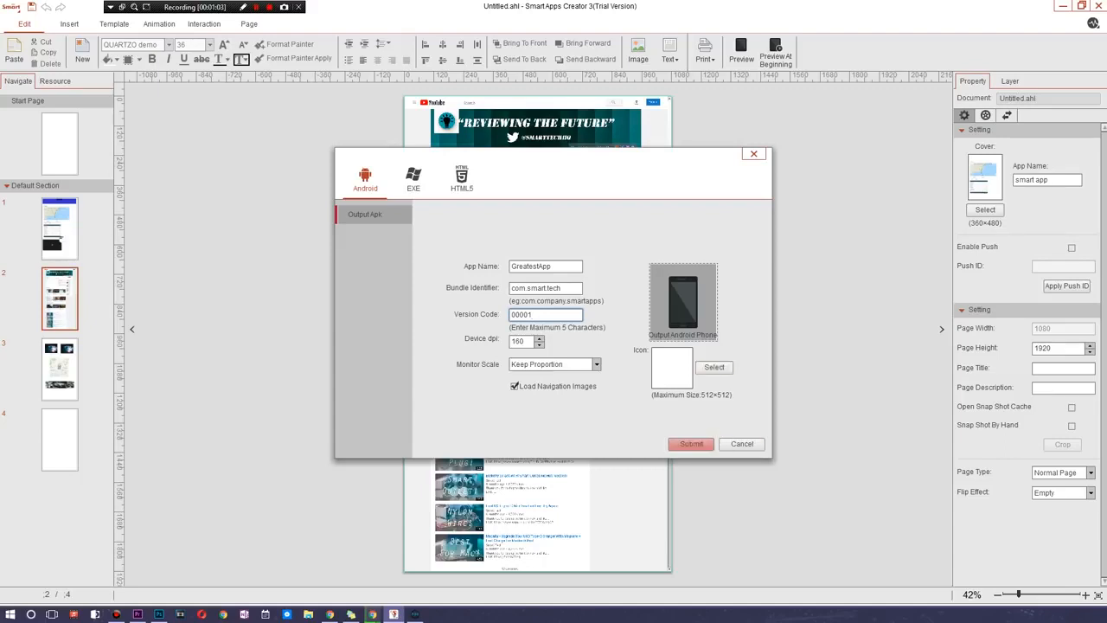
left_click(691, 444)
left_click(606, 325)
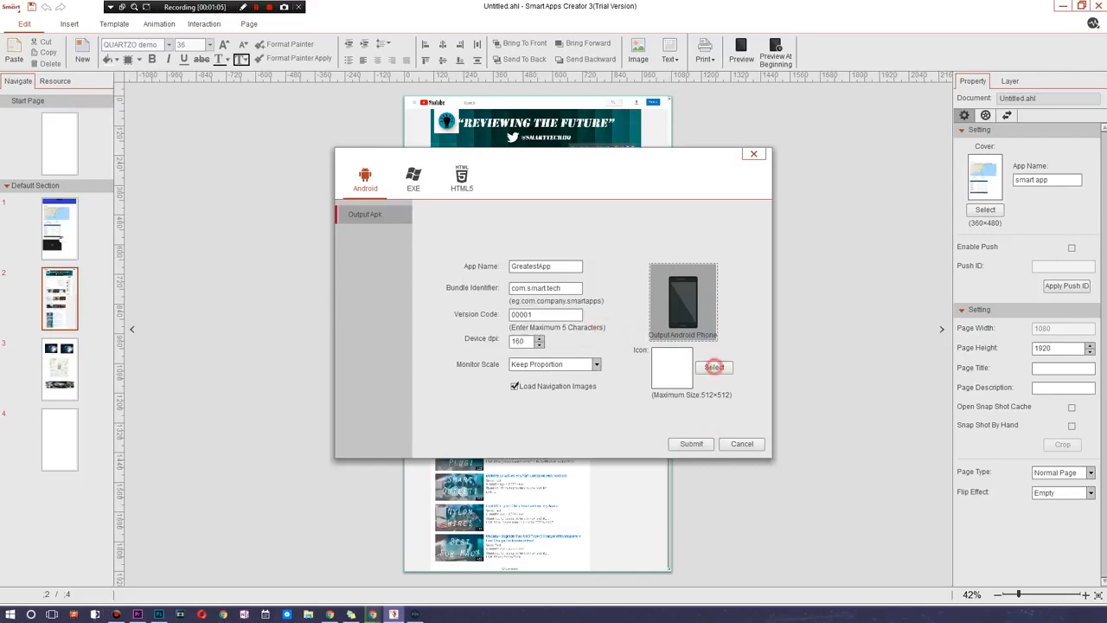
- Choose the sunglasses smiley image 51ZDsPMARwL from Downloads as the app icon
left_click(715, 367)
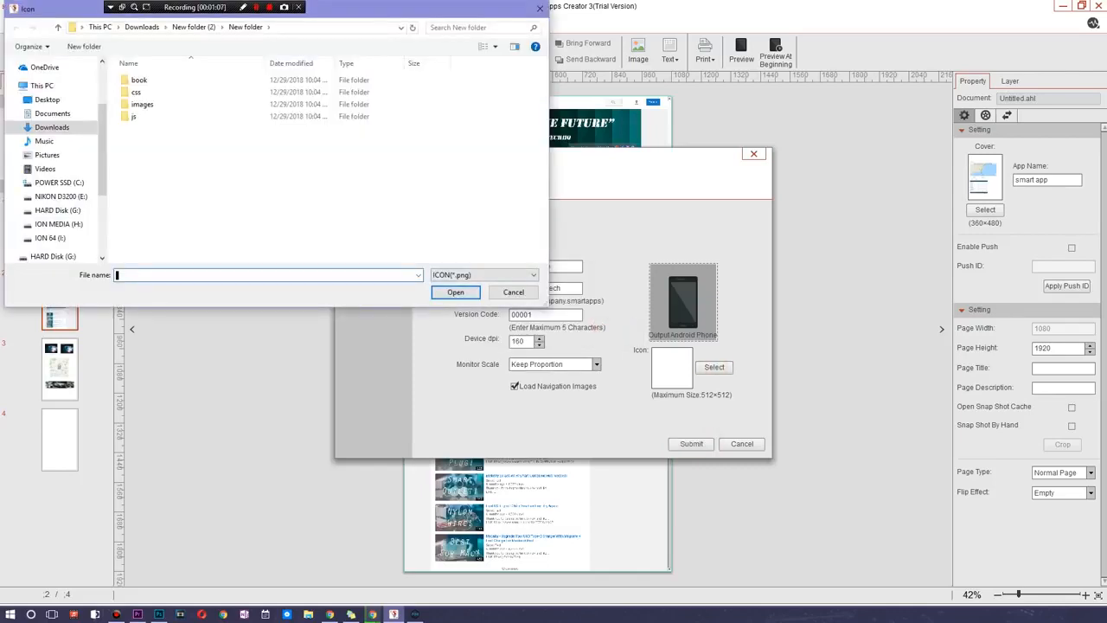
left_click(660, 366)
left_click(715, 367)
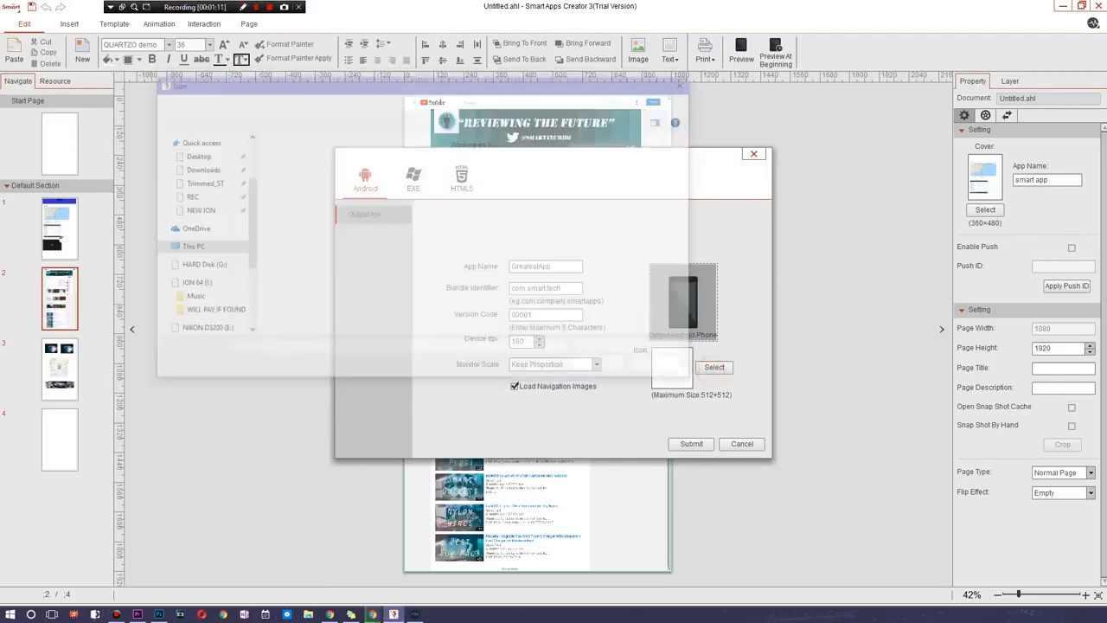
double_click(351, 246)
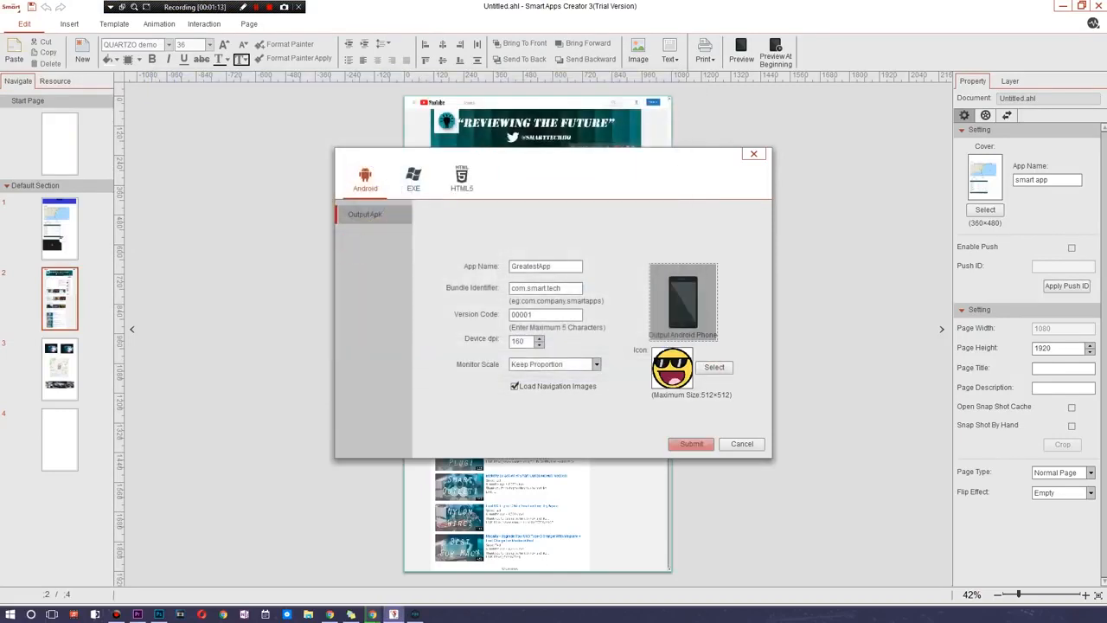
- Submit the Android output and save the APK in Downloads under the name eST
left_click(691, 444)
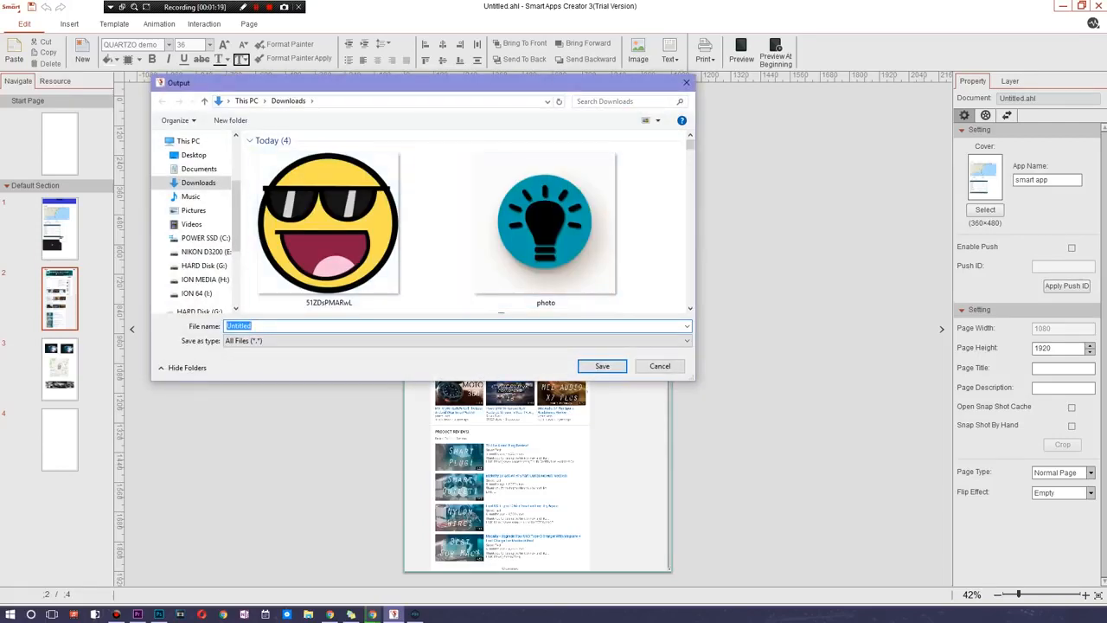
type("tEST")
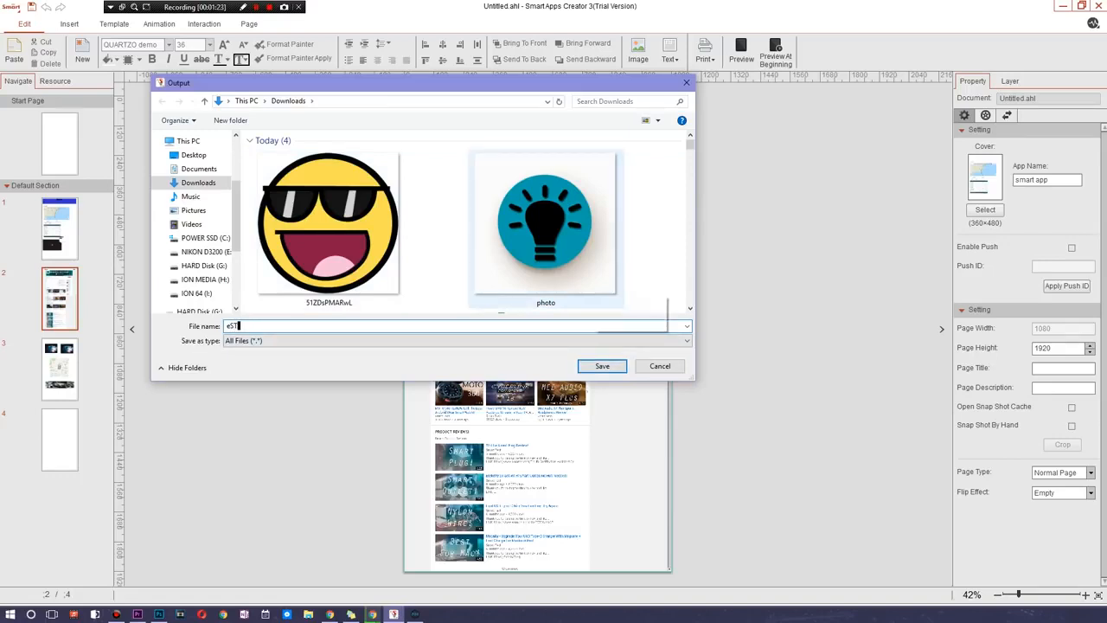
left_click(612, 363)
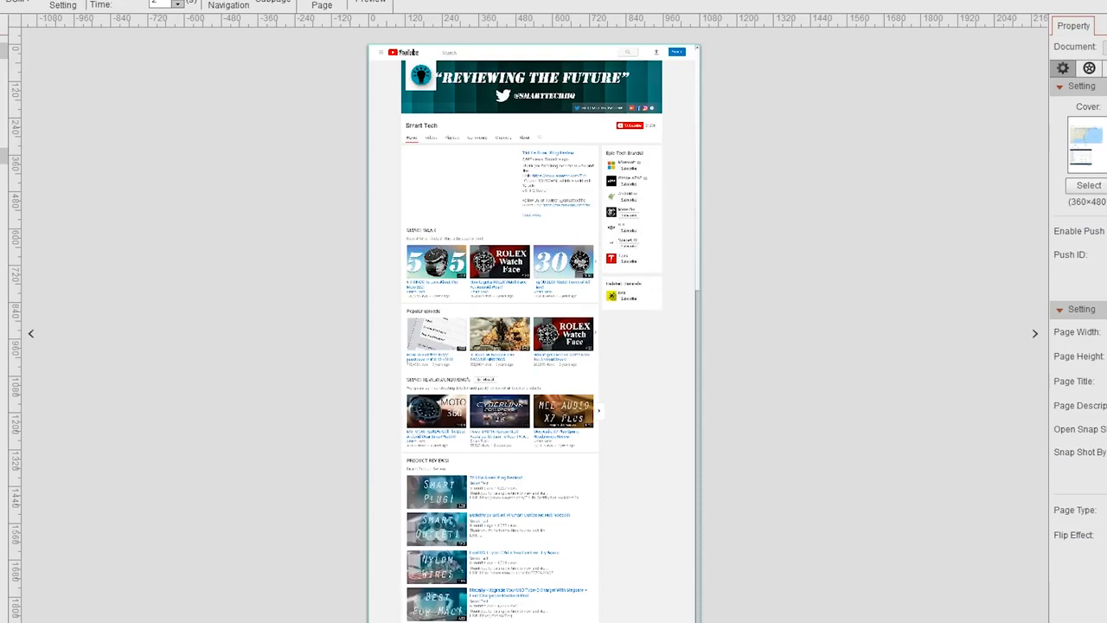
- Start an HTML5 output of the project as a Zip File Preview Online
left_click(3, 2)
left_click(19, 72)
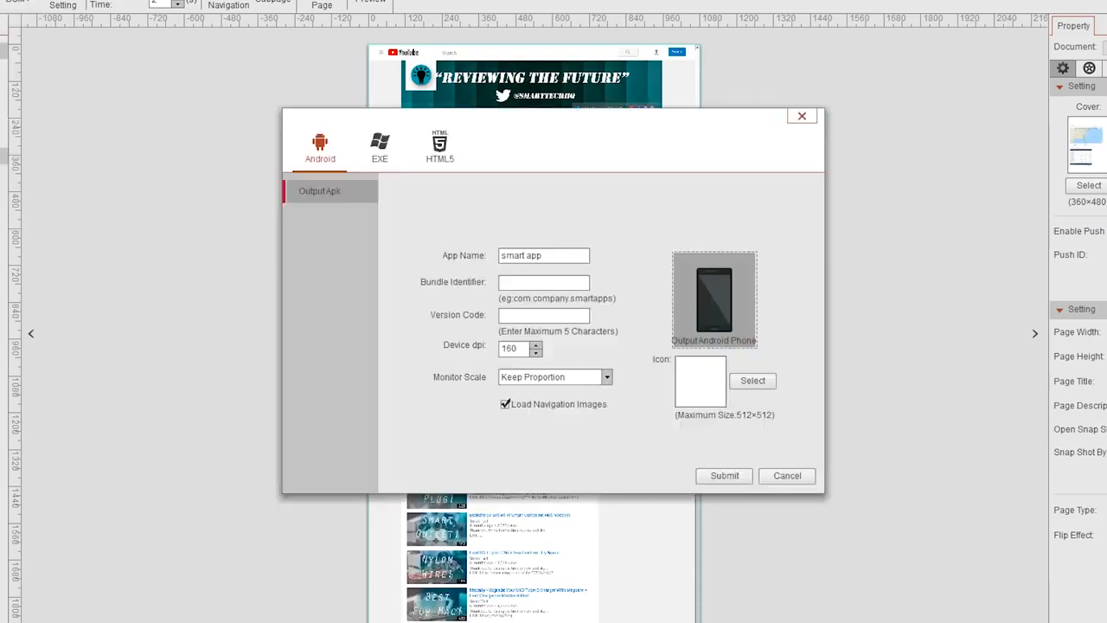
left_click(439, 147)
left_click(659, 344)
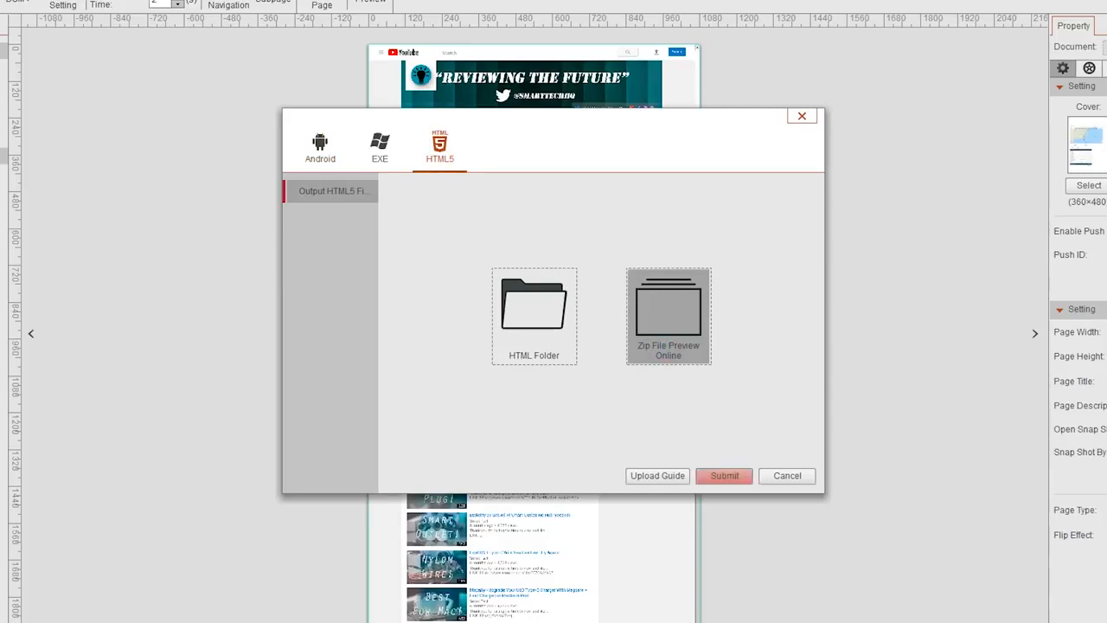
left_click(725, 475)
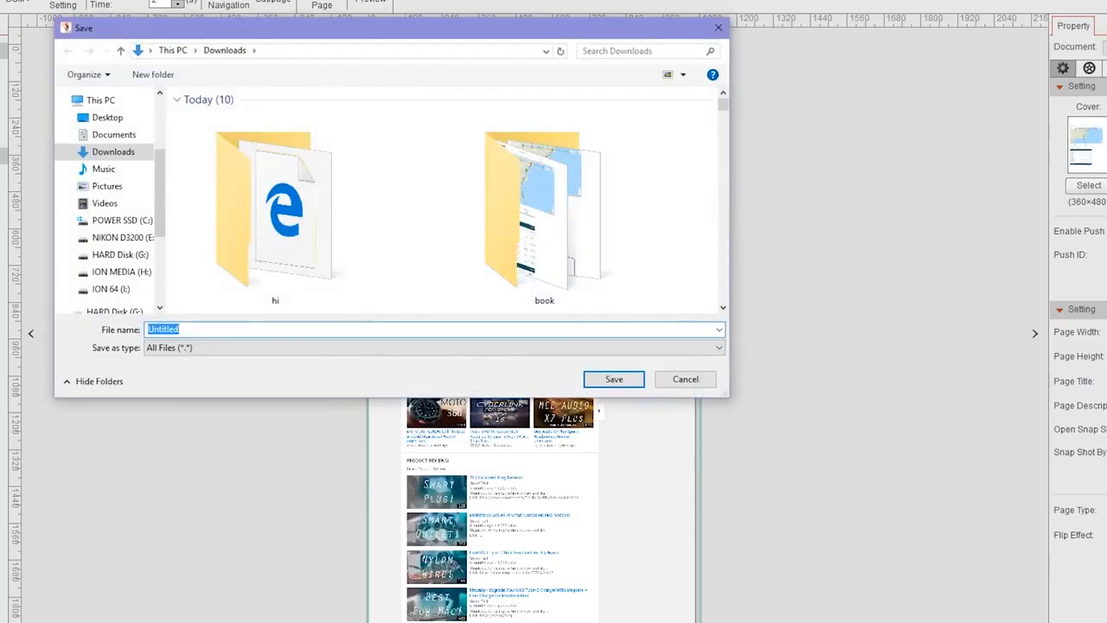
- Create a folder named hello in Downloads and save the HTML5 zip in it as Untitled
left_click(153, 75)
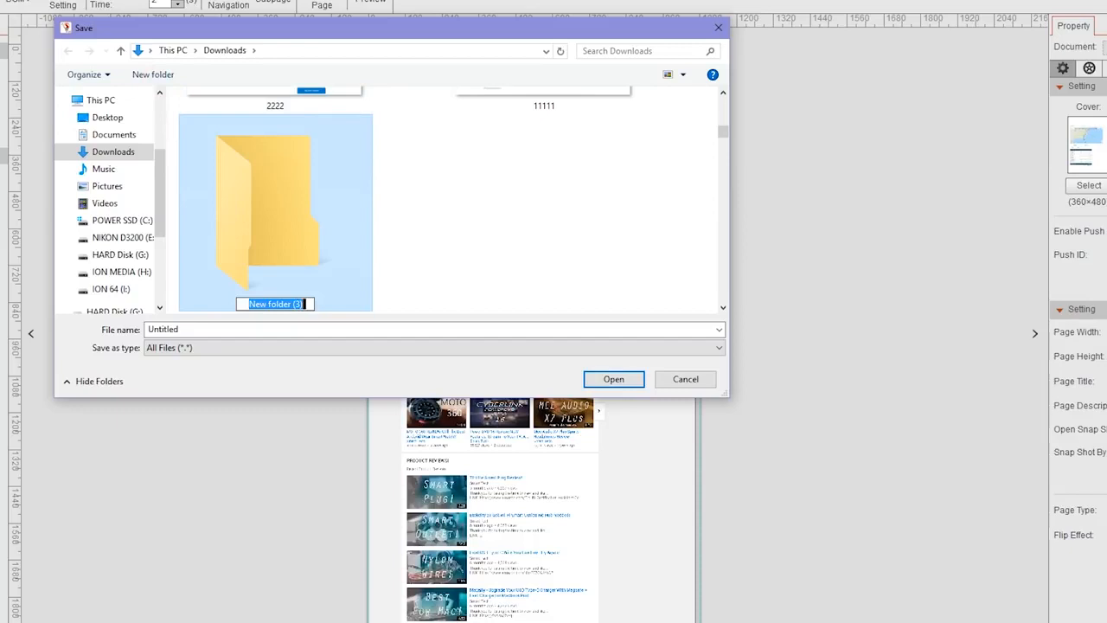
type("hello")
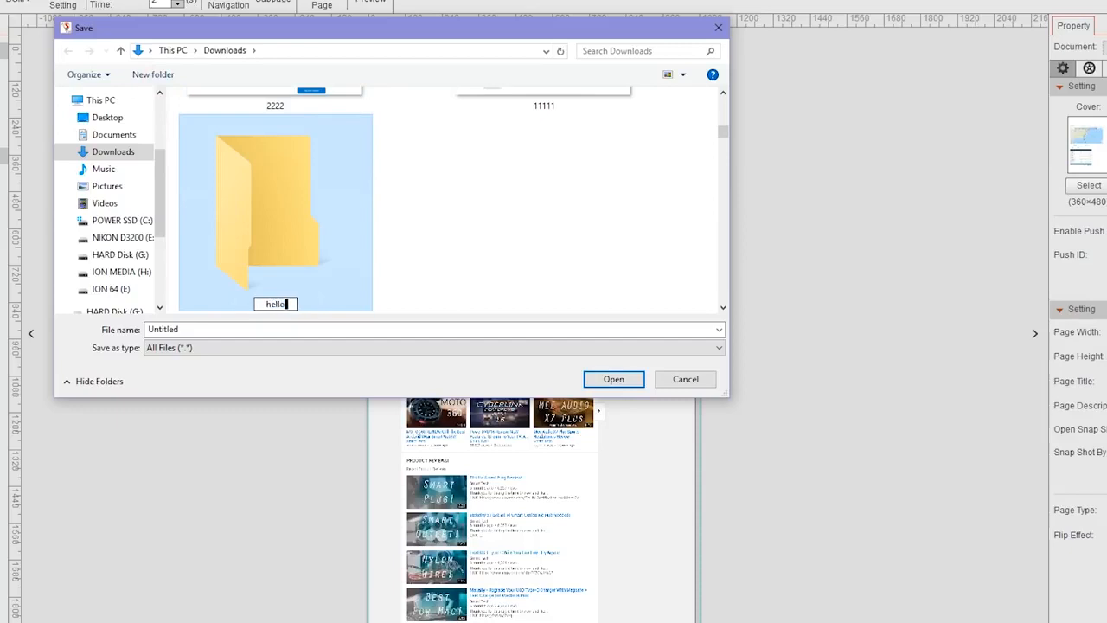
left_click(611, 379)
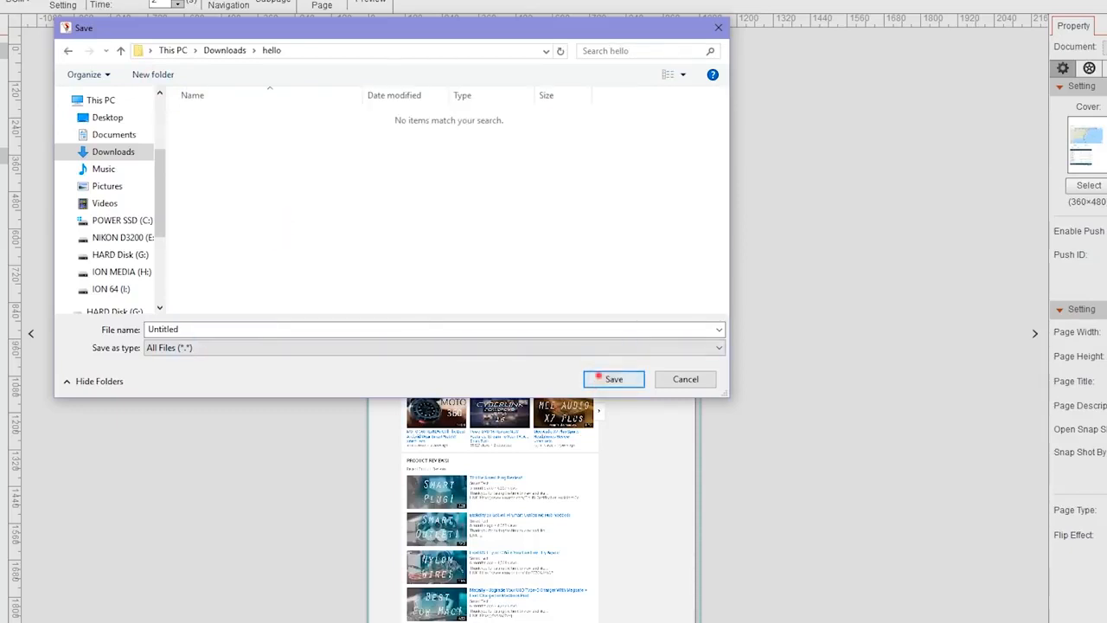
left_click(598, 378)
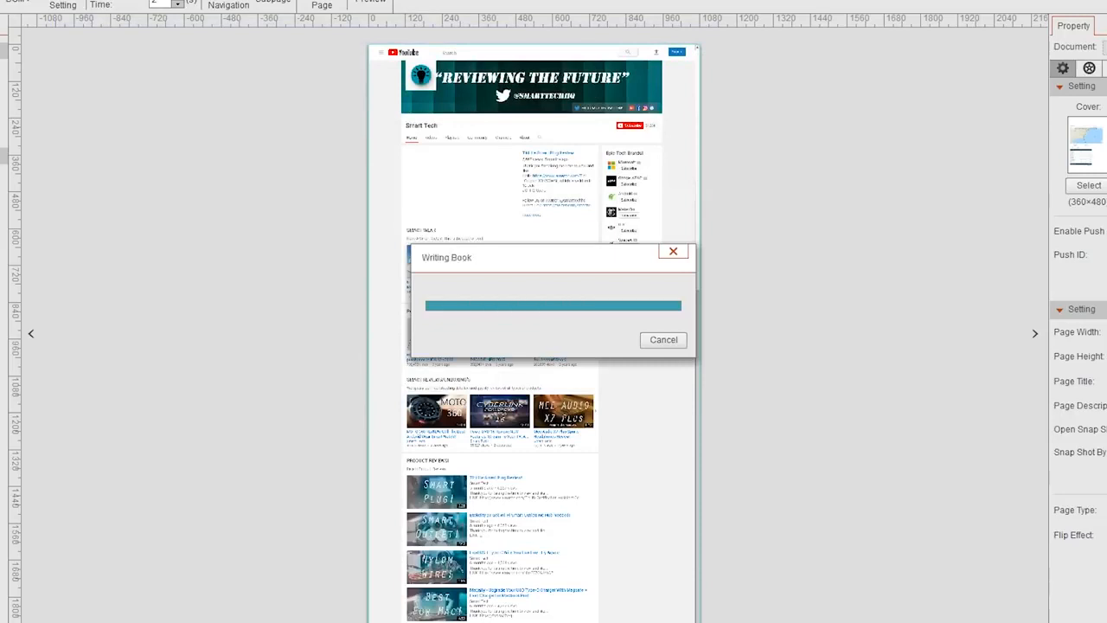
- Switch to the App Show upload page in the browser and select the Untitled zip from the hello folder
mouse_move(406, 622)
left_click(872, 609)
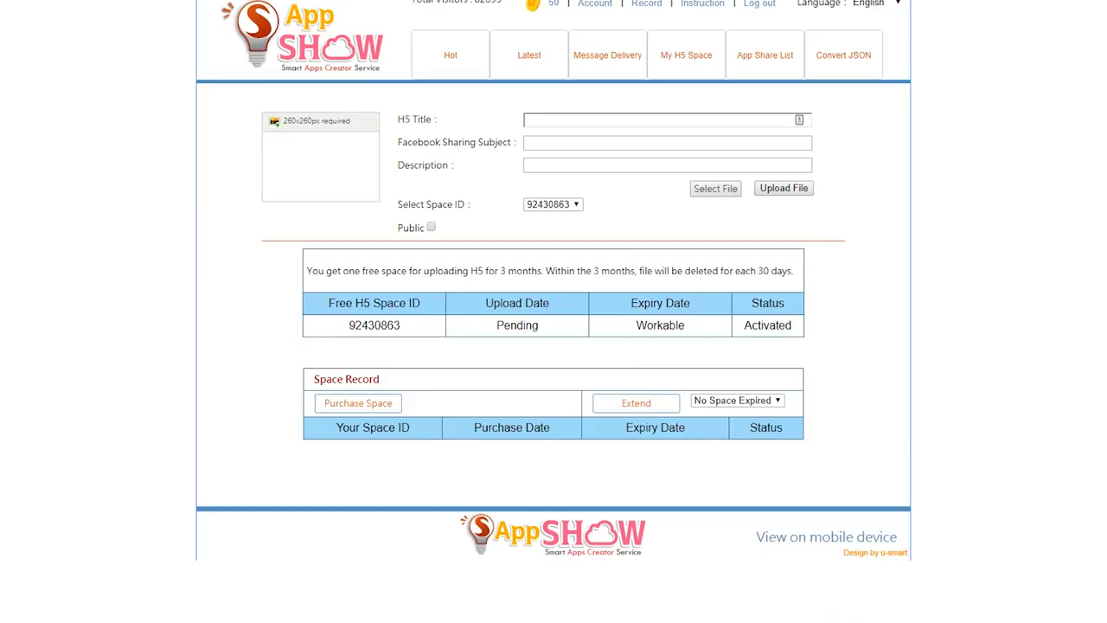
left_click(590, 123)
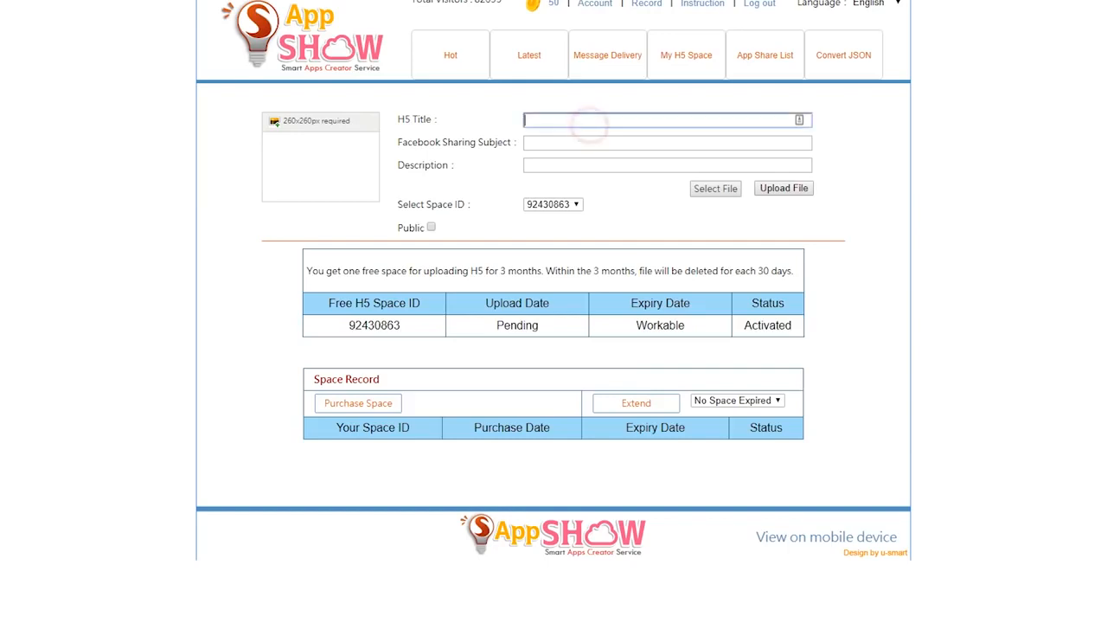
left_click(715, 187)
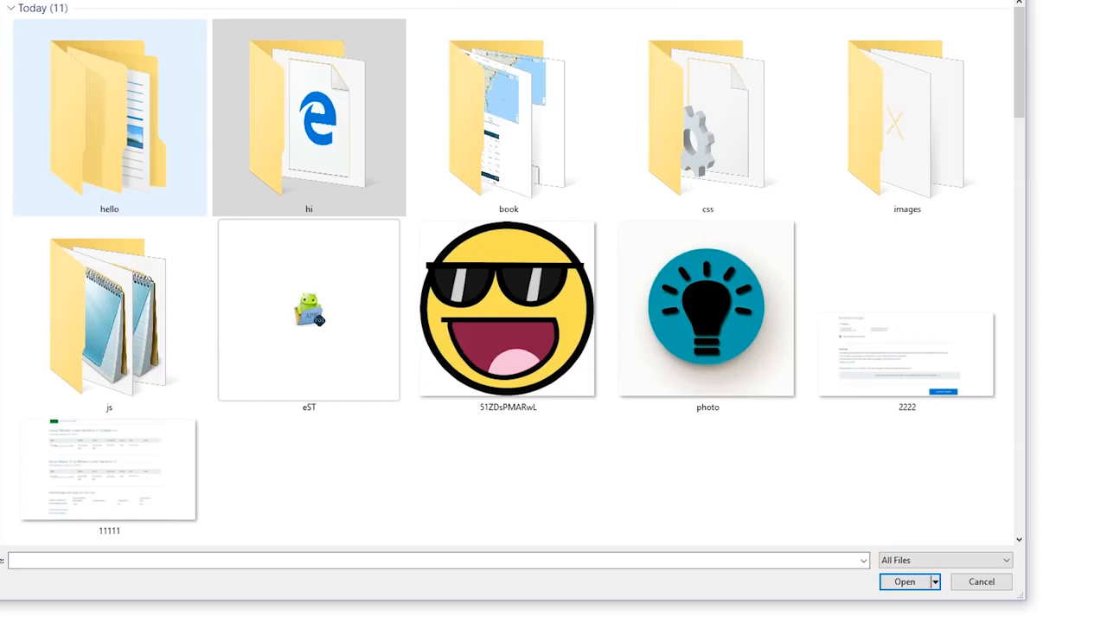
double_click(175, 153)
left_click(55, 21)
left_click(905, 582)
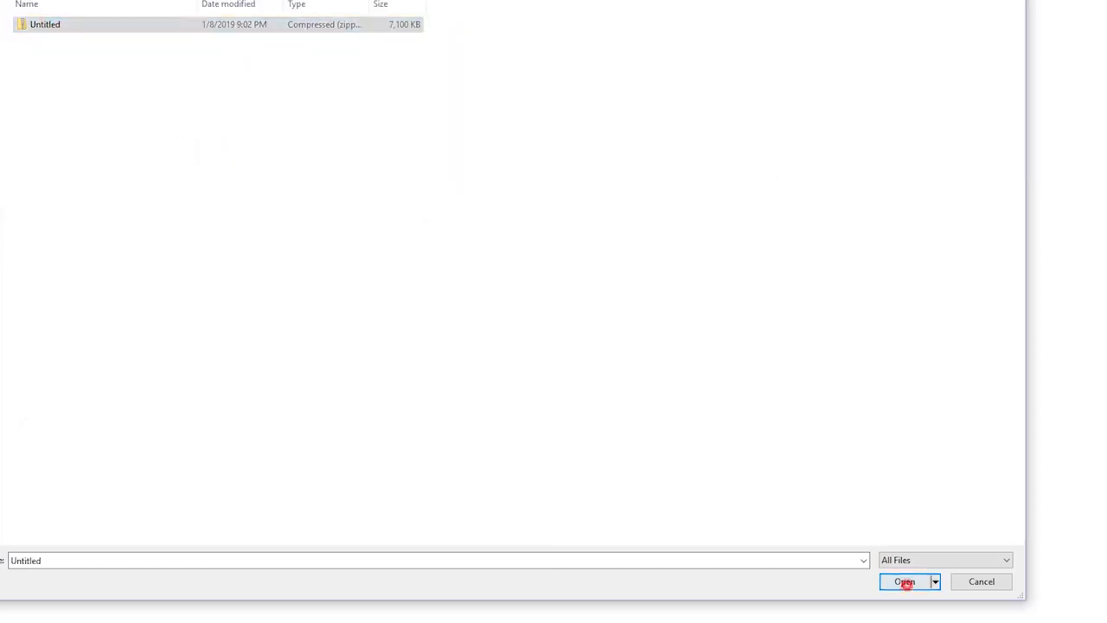
- Set the H5 title to name and upload the selected zip file
left_click(562, 119)
type("name")
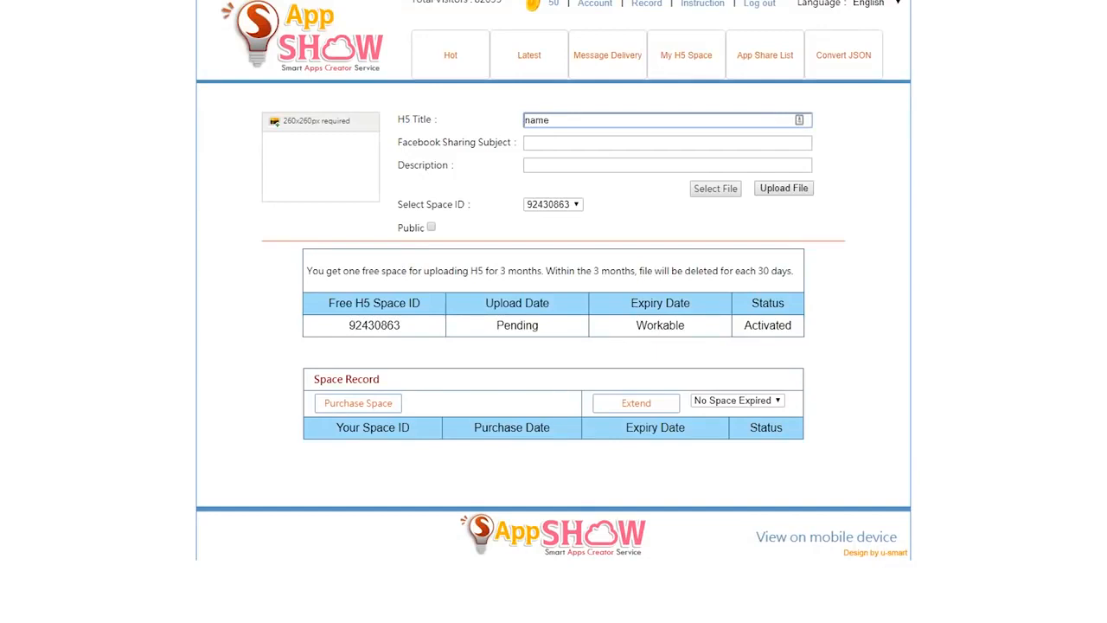
left_click(795, 187)
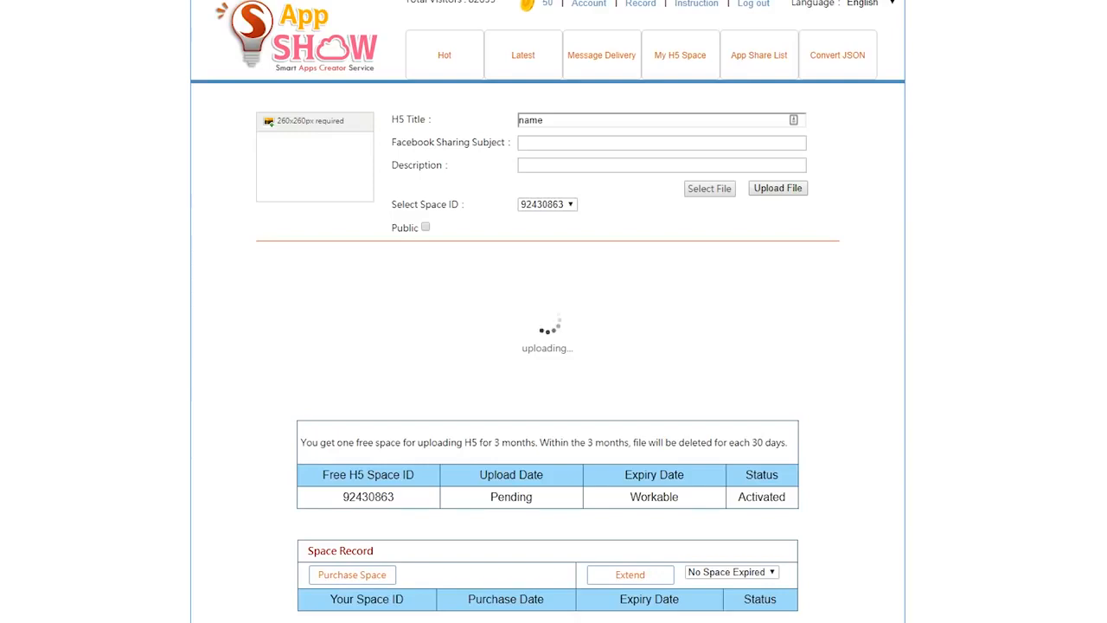
left_click(663, 36)
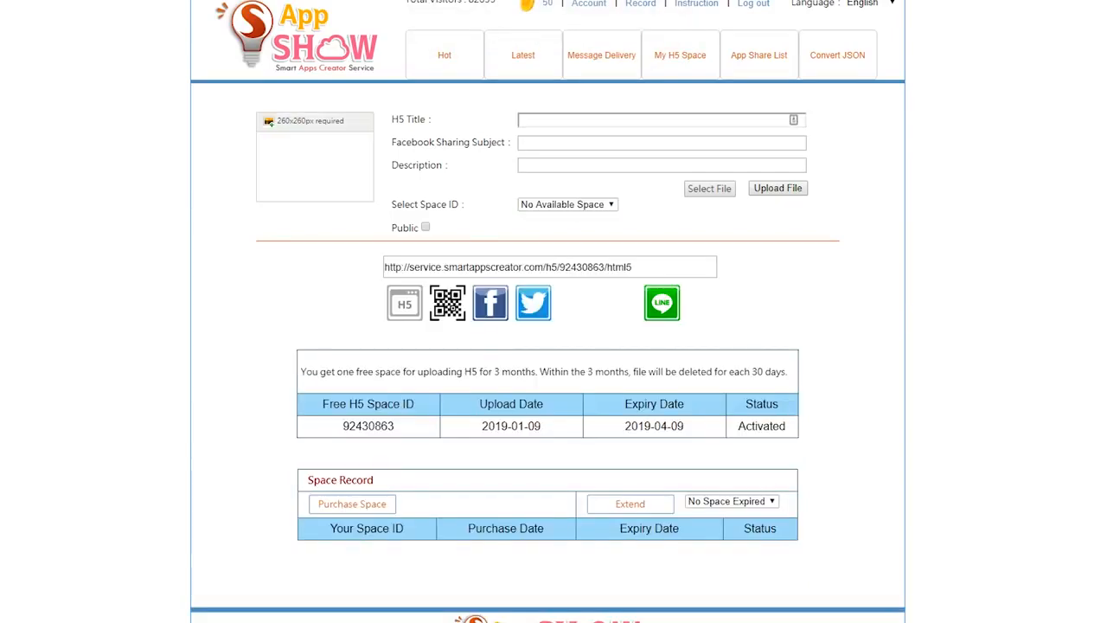
- Copy the uploaded app's HTML5 link, open it in a new browser tab, and return to the upload page
left_click(501, 268)
key("ctrl+c")
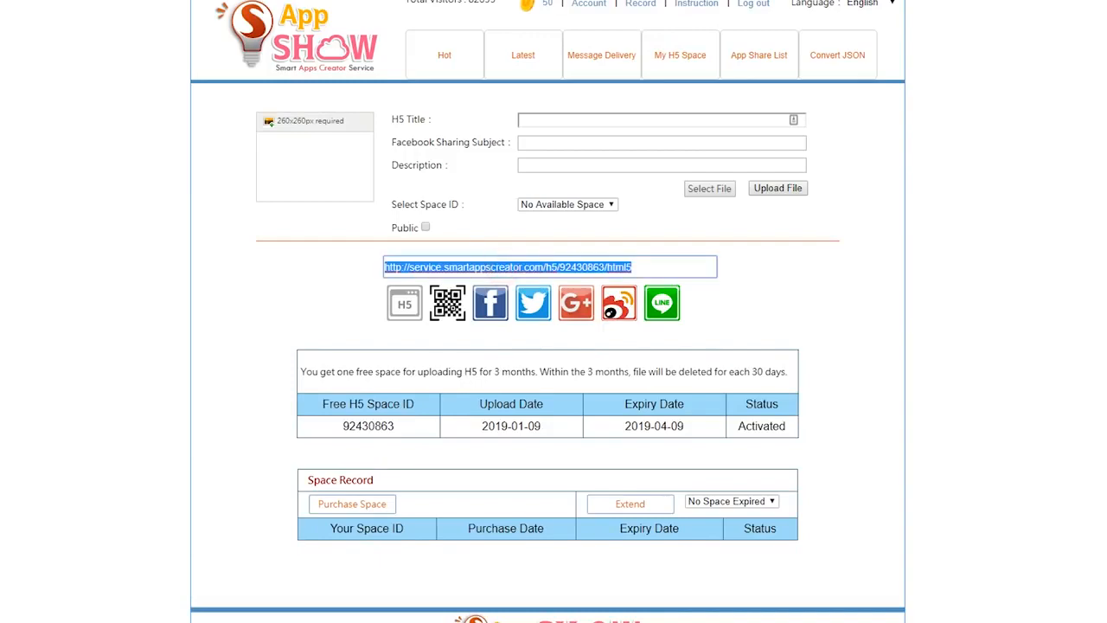
key("ctrl+t")
key("ctrl+v")
key("Return")
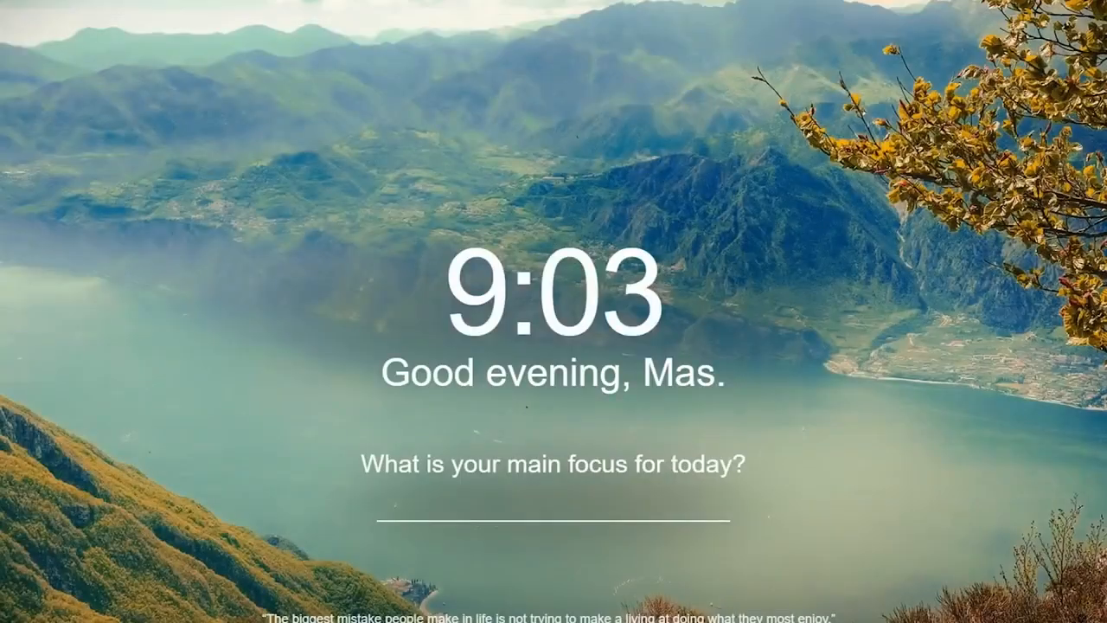
key("ctrl+w")
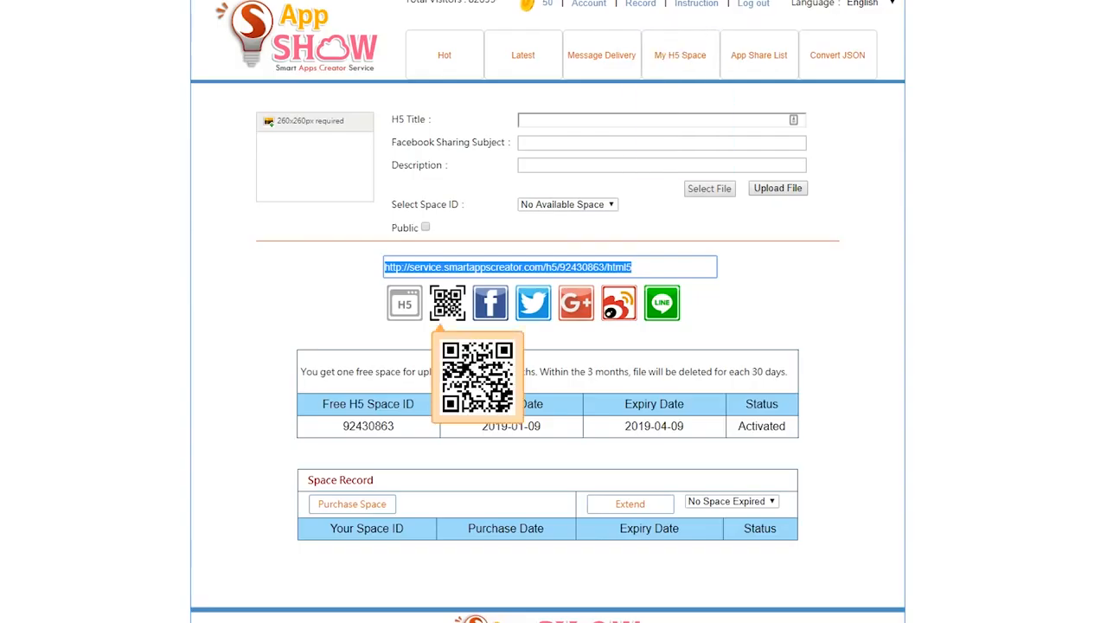